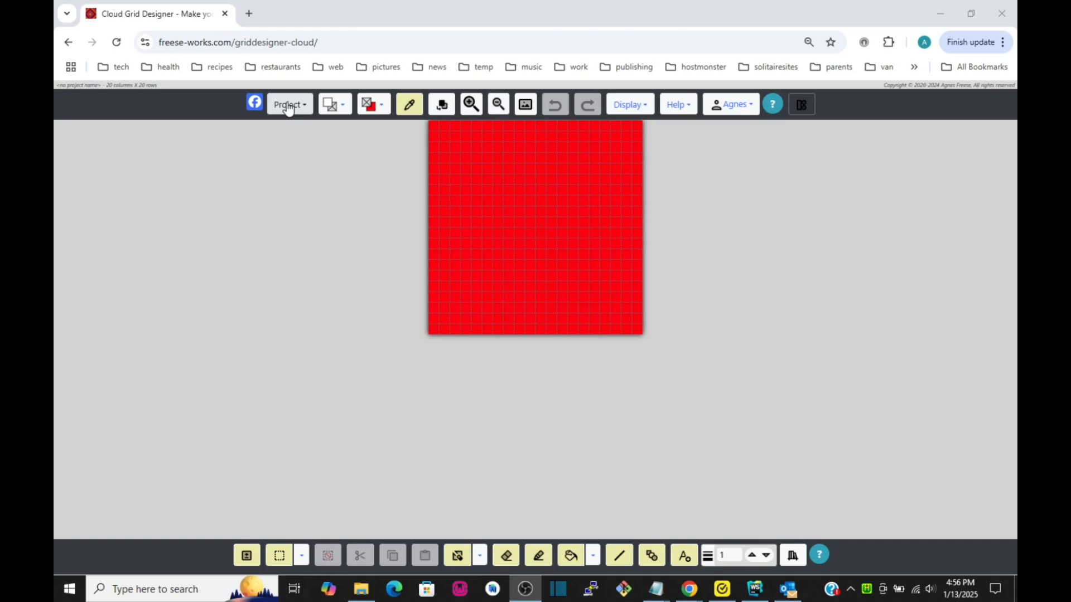
# Step: Start a project from the christmas-4595510_1920 winter village image, using the DMC Embroidery Floss palette
pyautogui.click(289, 106)
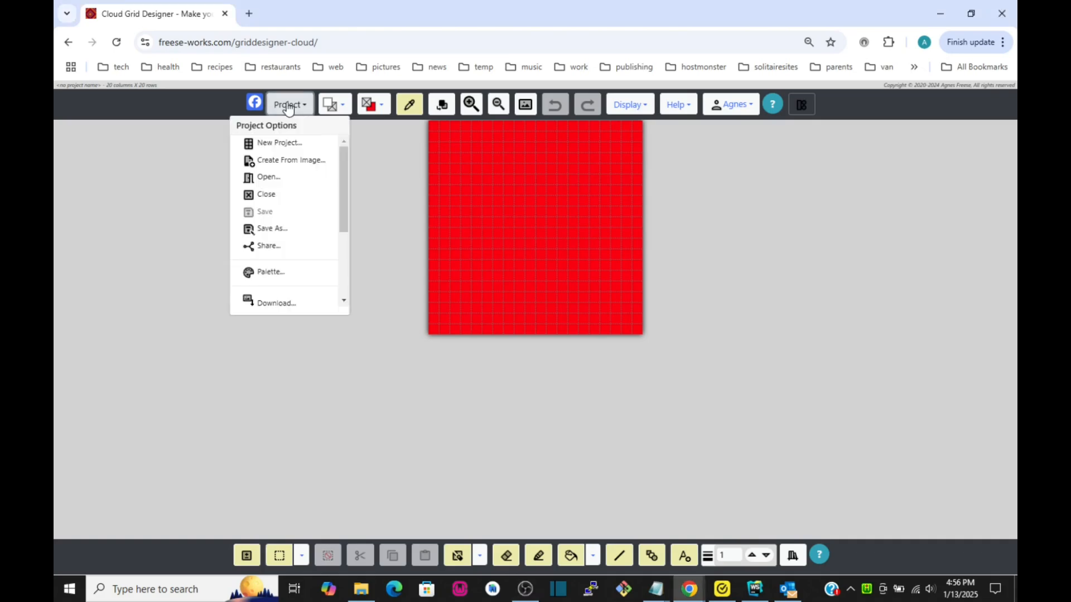
pyautogui.click(287, 160)
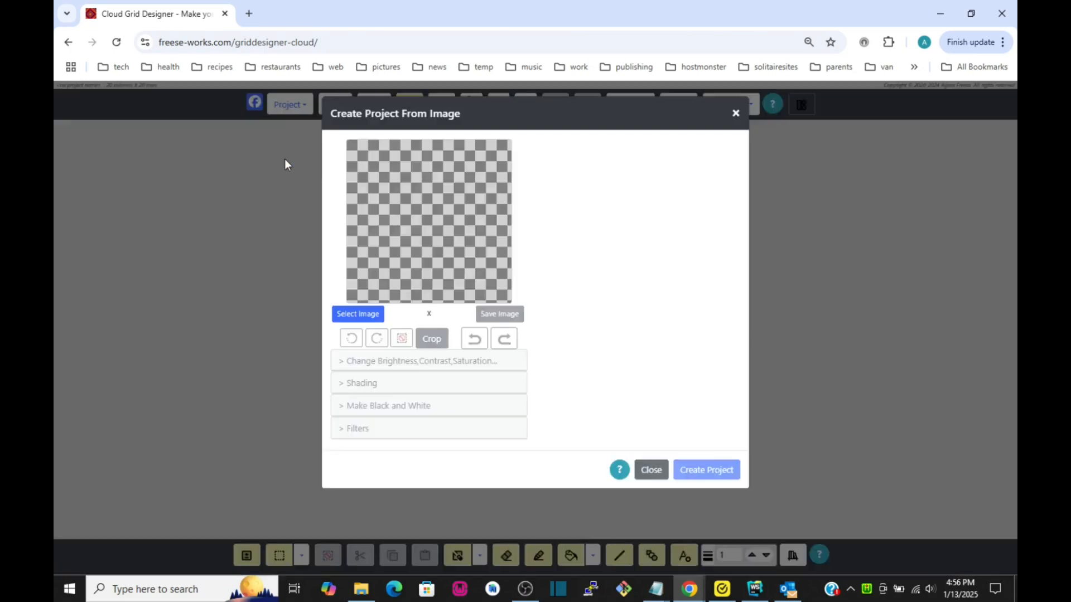
pyautogui.click(347, 315)
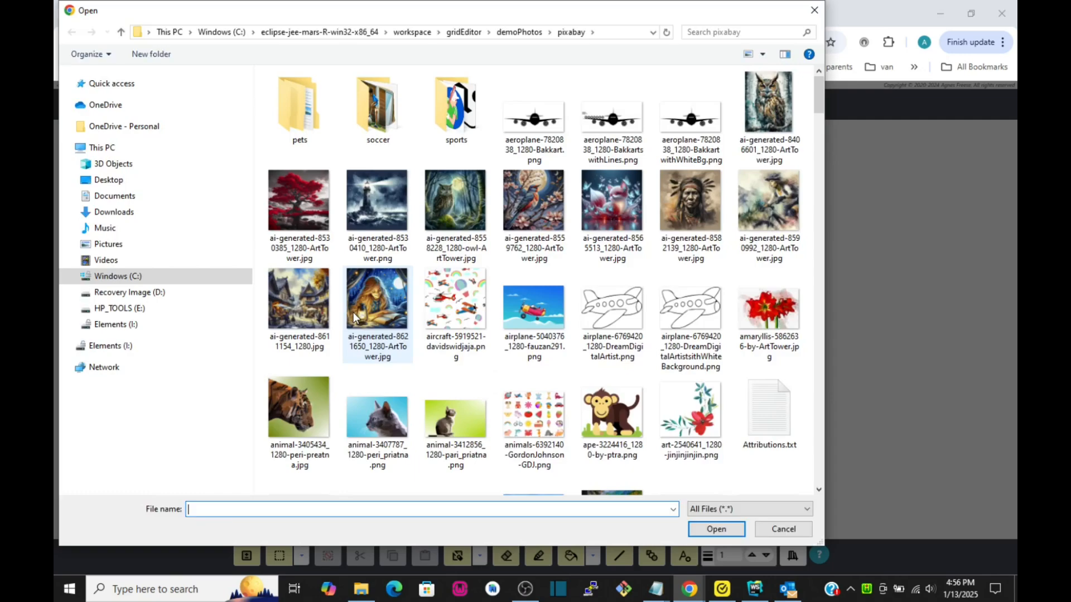
pyautogui.scroll(-10, 594, 317)
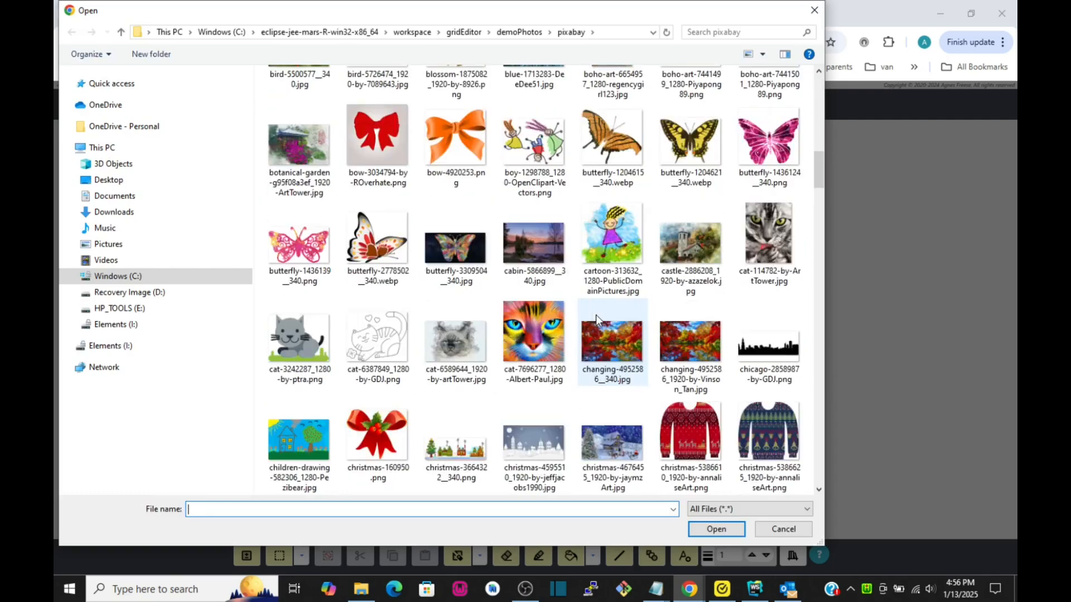
pyautogui.scroll(-3, 595, 315)
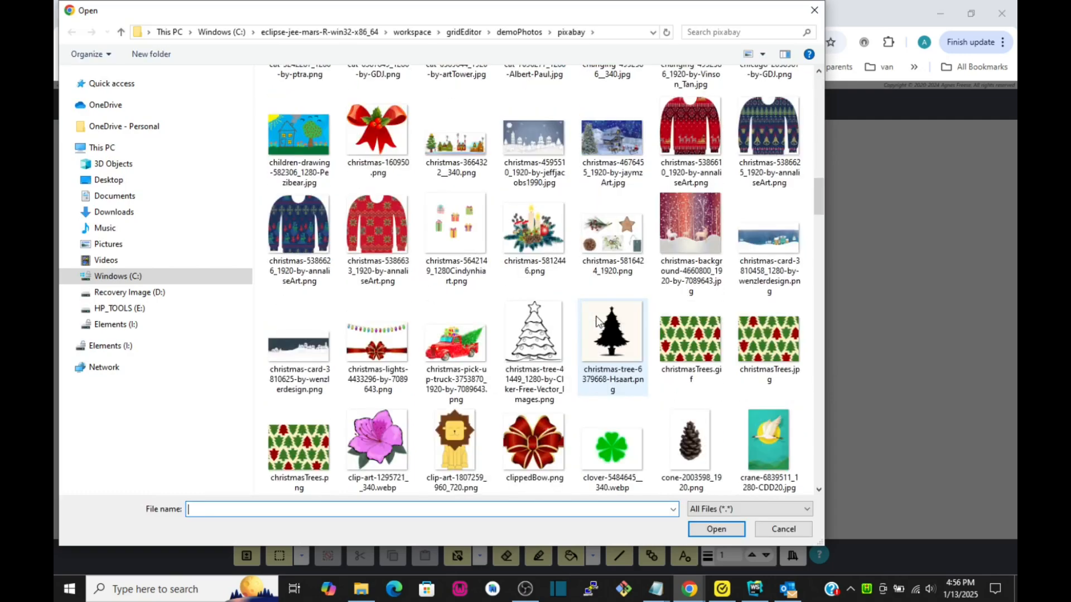
pyautogui.click(535, 145)
pyautogui.click(712, 529)
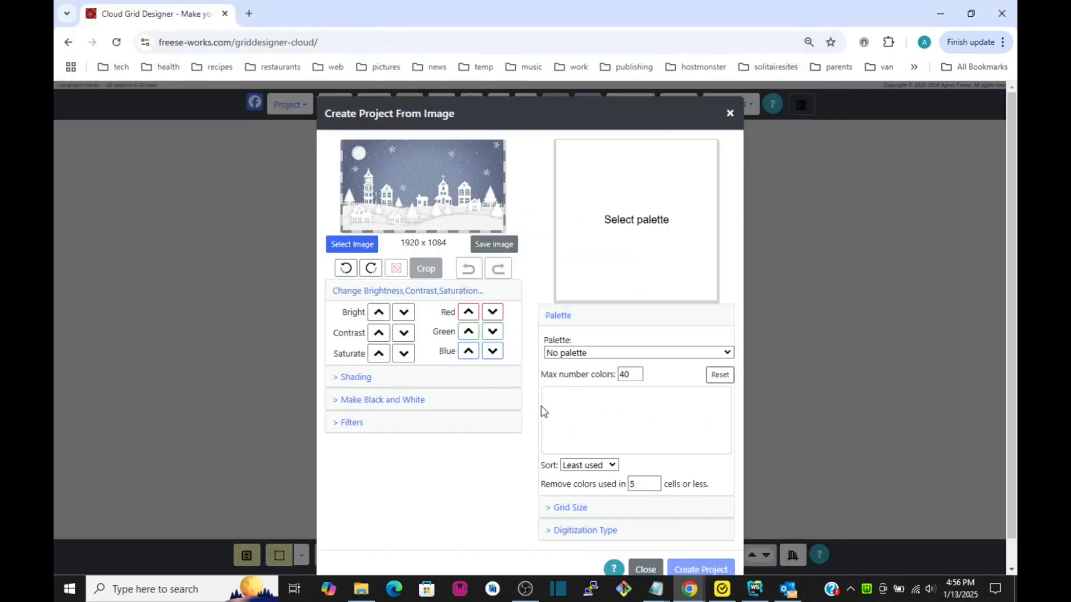
pyautogui.click(638, 353)
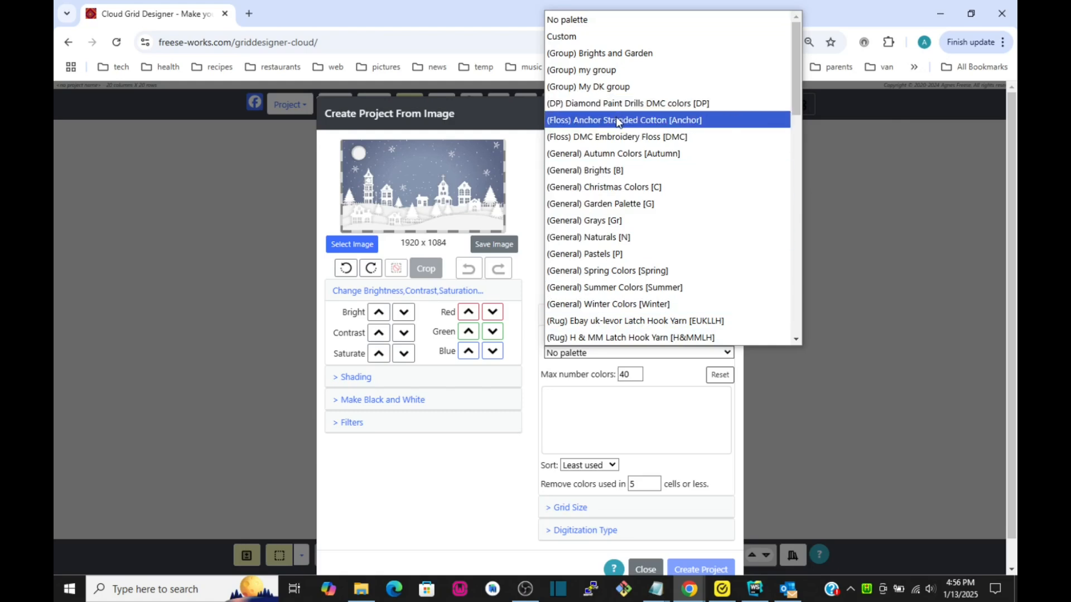
pyautogui.click(652, 139)
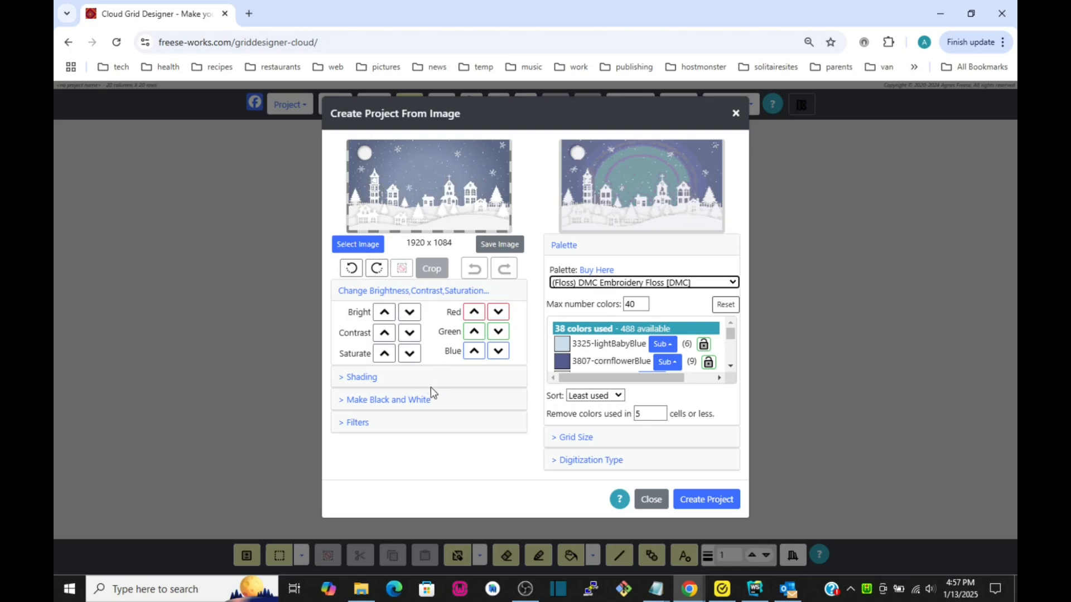
# Step: Try the black-and-white image conversion at slider values 120 and 59, undoing each result
pyautogui.click(381, 406)
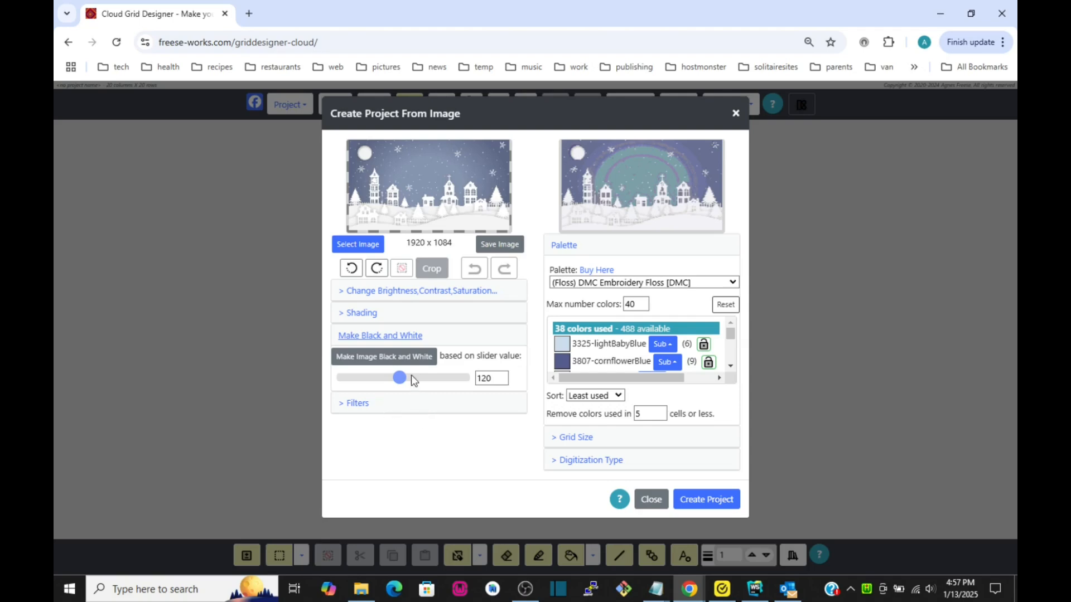
pyautogui.click(385, 362)
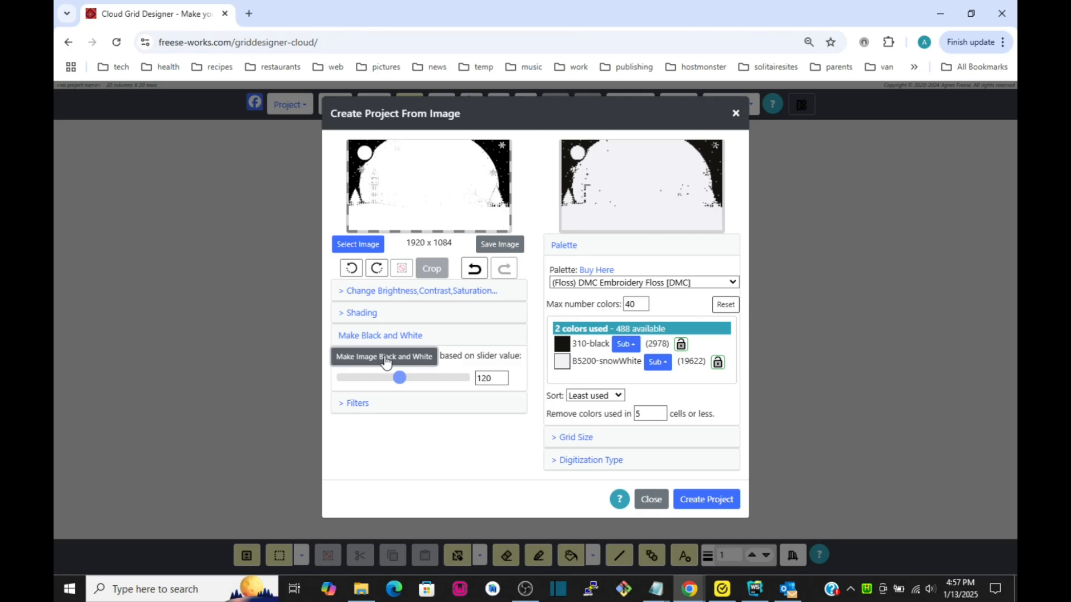
pyautogui.click(474, 269)
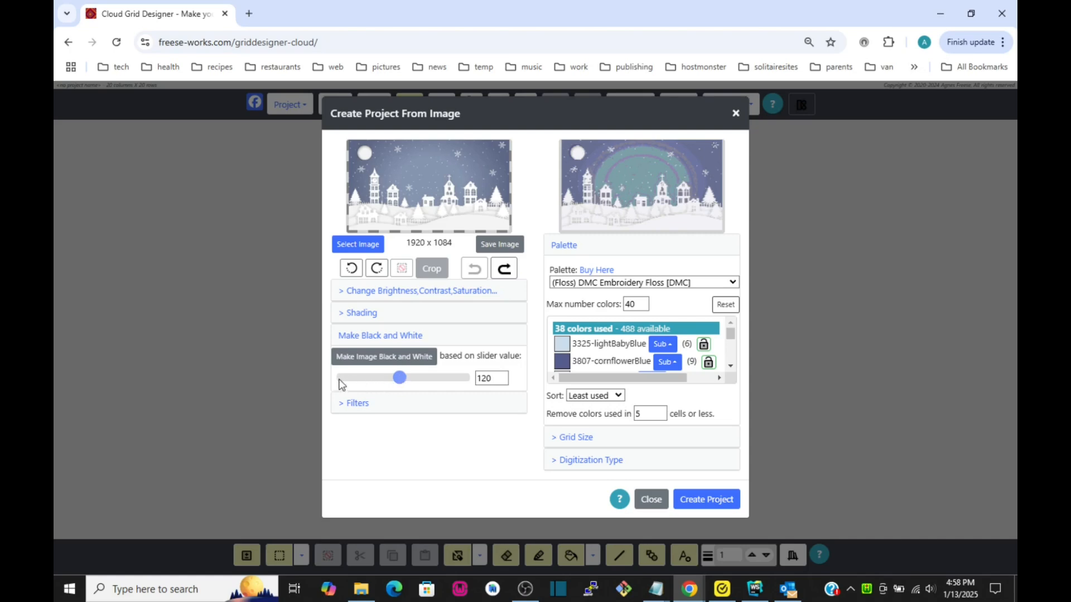
pyautogui.moveTo(401, 382); pyautogui.dragTo(372, 385)
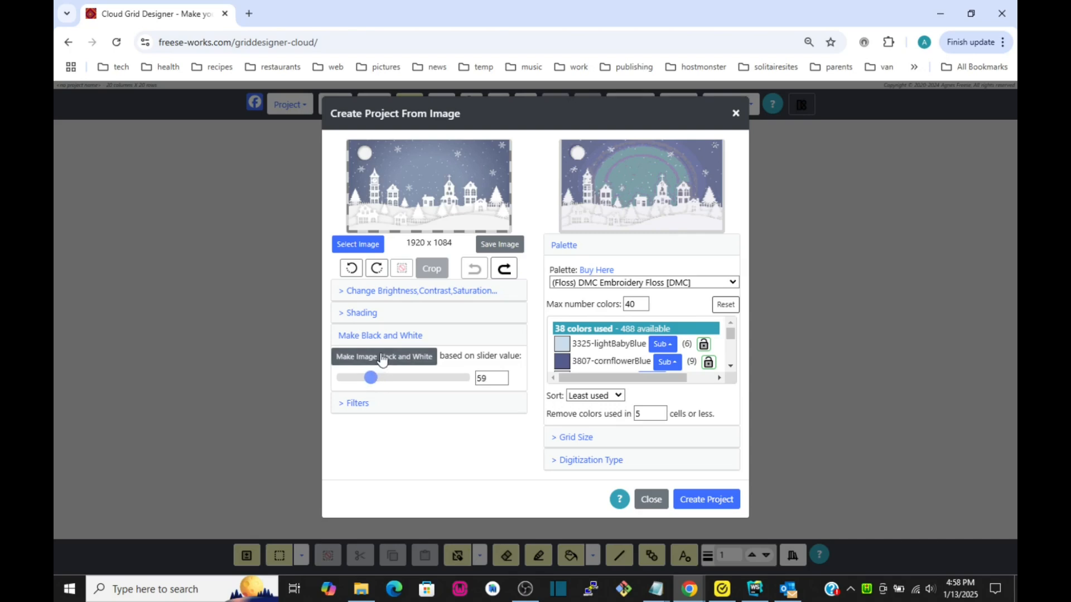
pyautogui.click(382, 357)
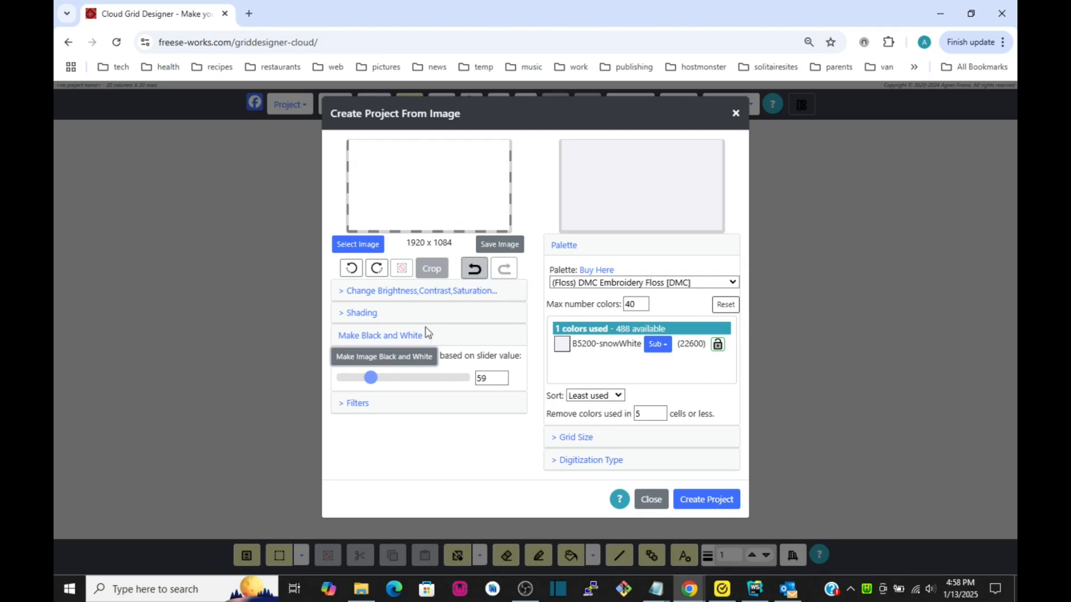
pyautogui.click(475, 270)
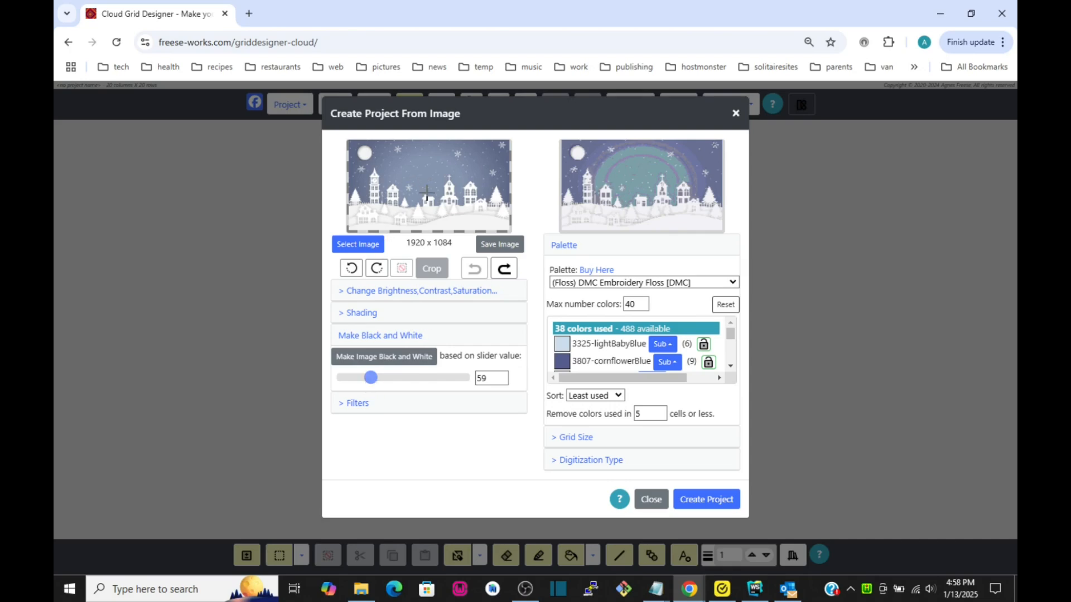
# Step: Convert the source image to black and white with the slider value set to 154
pyautogui.moveTo(371, 378); pyautogui.dragTo(416, 381)
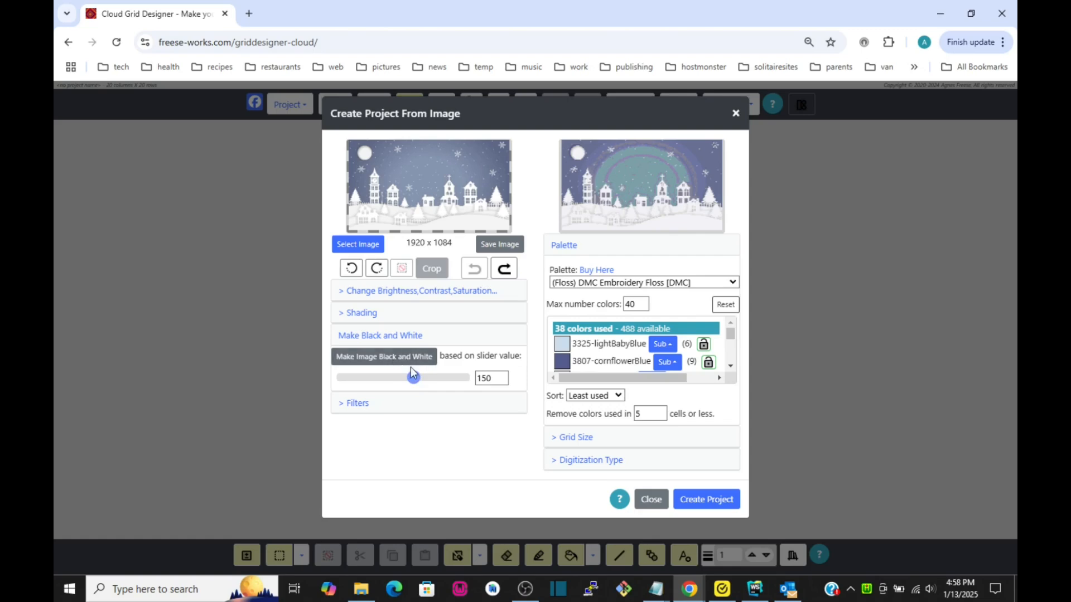
pyautogui.moveTo(414, 379); pyautogui.dragTo(417, 380)
pyautogui.click(389, 360)
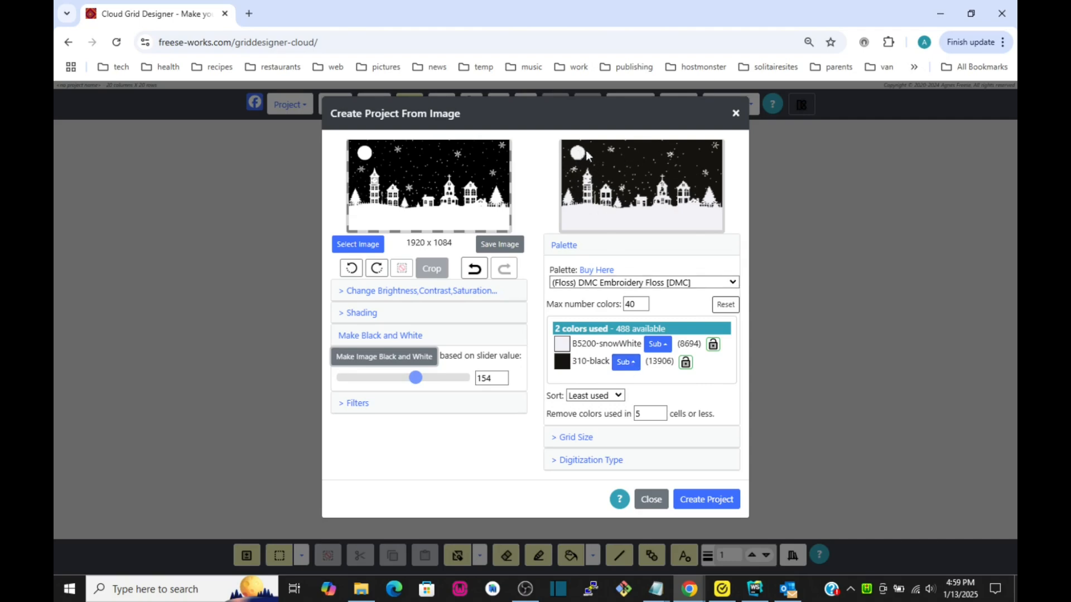
# Step: Substitute the 310-black palette color with a light turquoise blue floss color
pyautogui.click(627, 364)
pyautogui.scroll(-5, 641, 315)
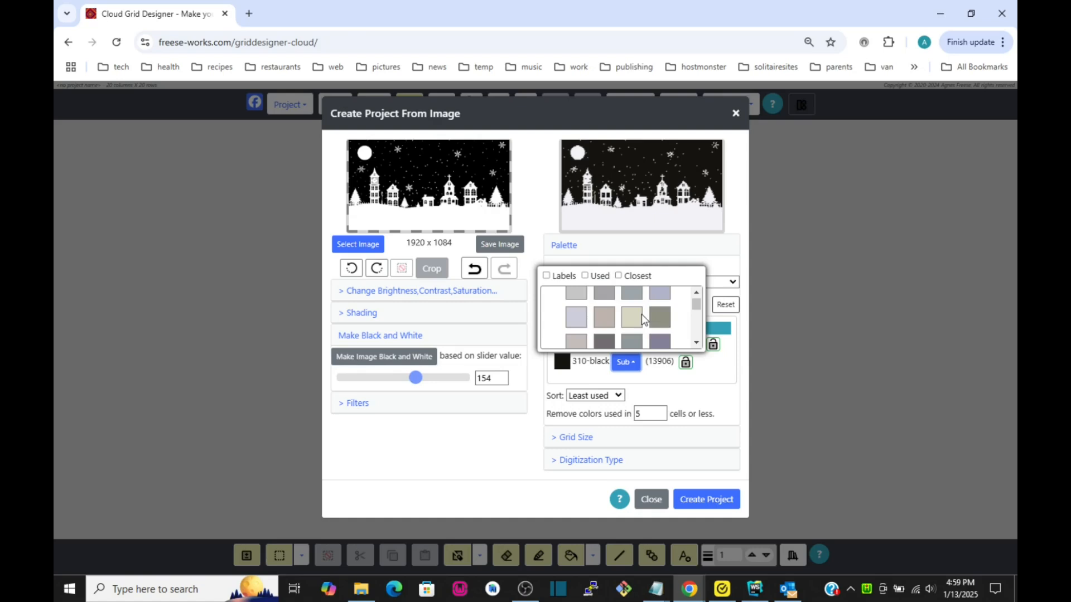
pyautogui.scroll(-6, 643, 318)
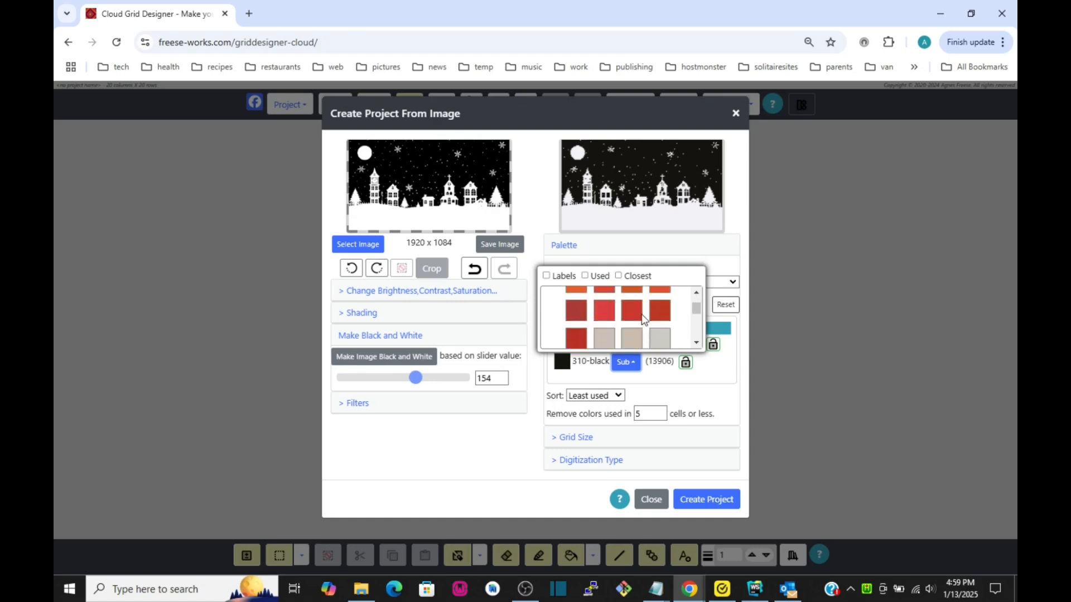
pyautogui.scroll(-4, 642, 320)
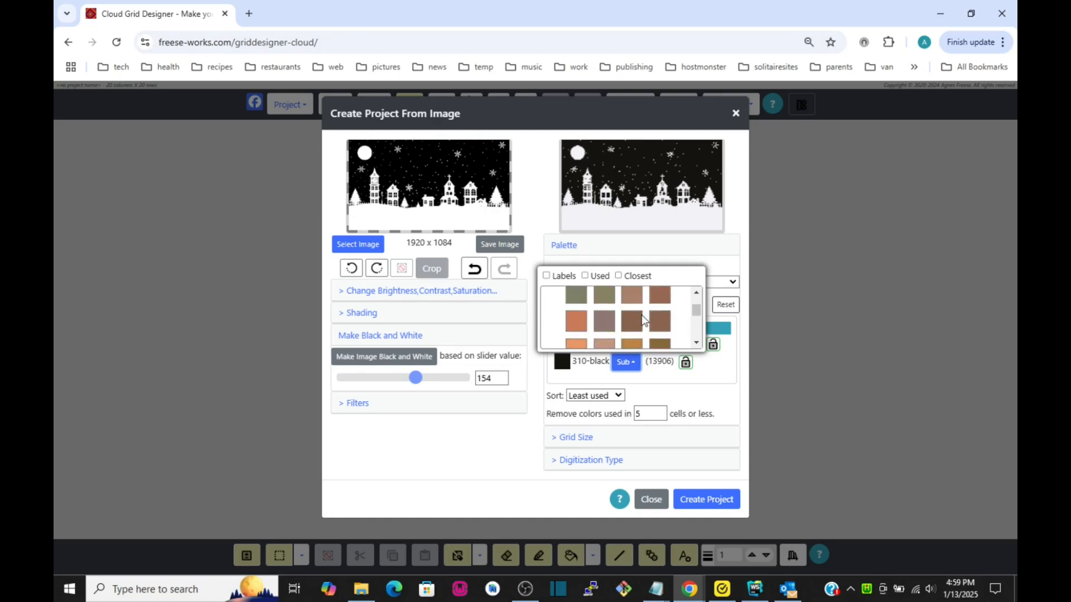
pyautogui.scroll(-5, 644, 322)
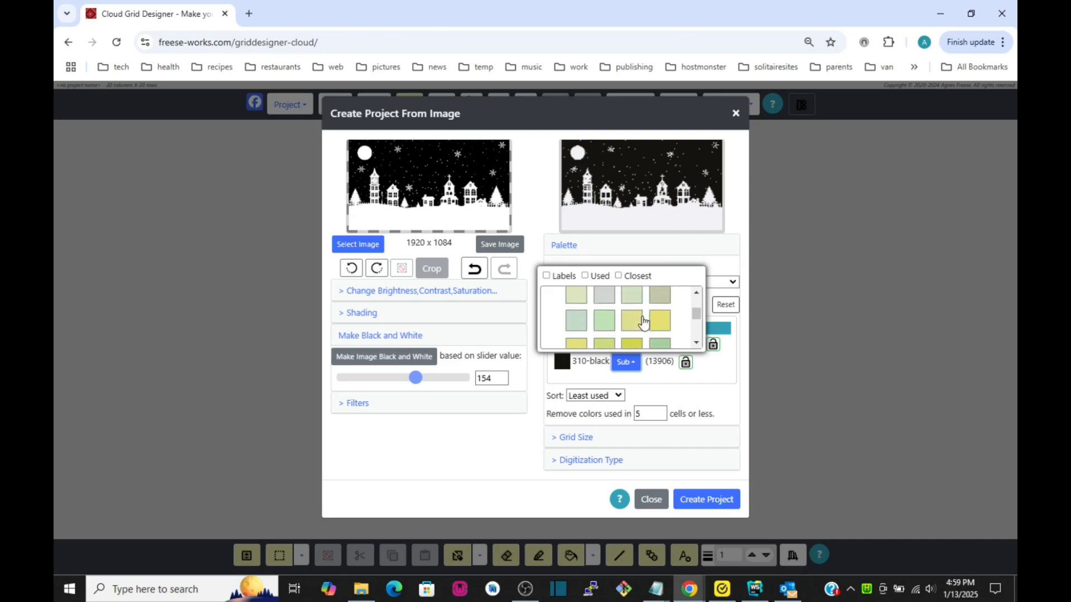
pyautogui.scroll(-4, 644, 322)
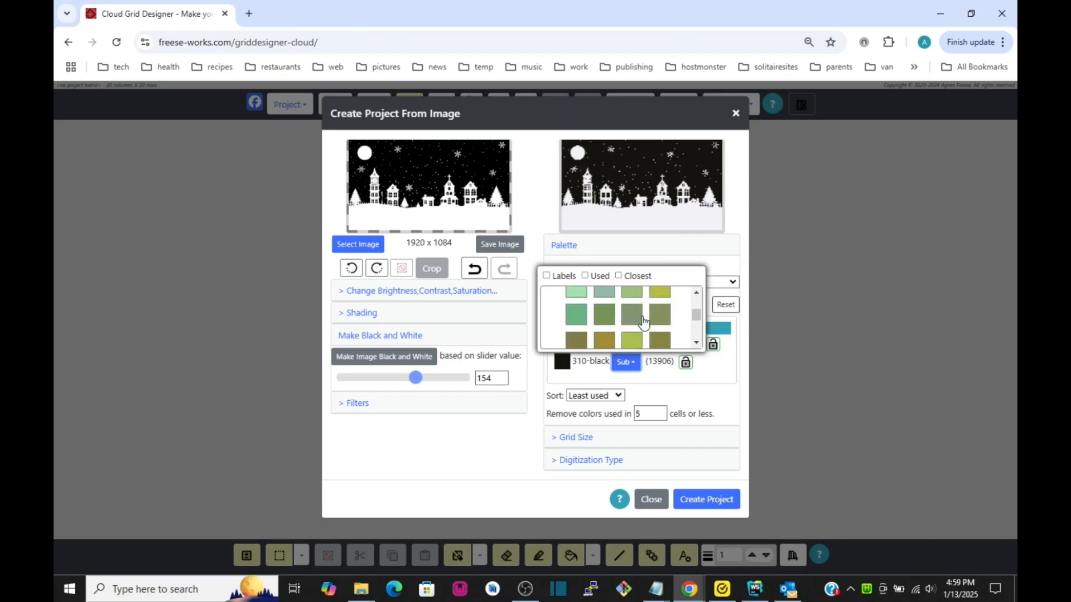
pyautogui.scroll(-4, 645, 322)
pyautogui.scroll(-4, 644, 322)
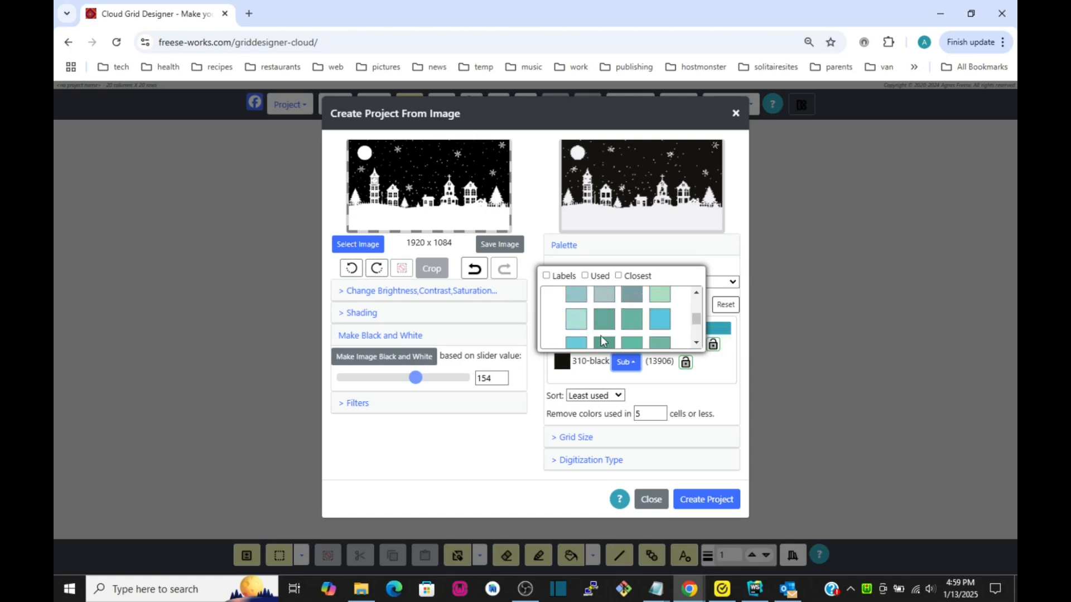
pyautogui.click(575, 343)
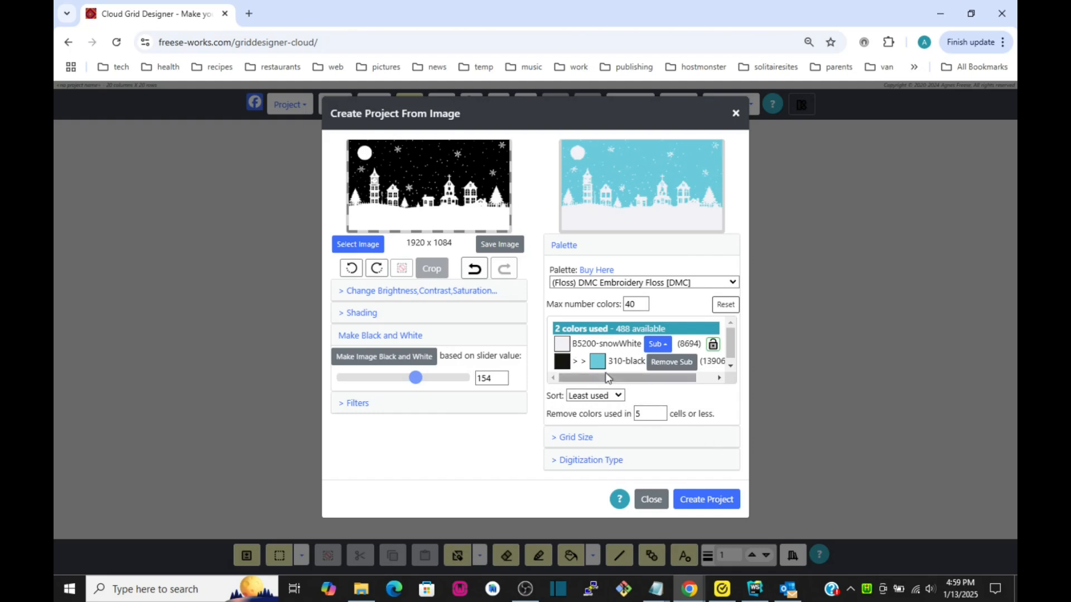
# Step: Define the grid units as a Cross Stitch project with the predefined CrossStitch, 14 count size
pyautogui.click(576, 437)
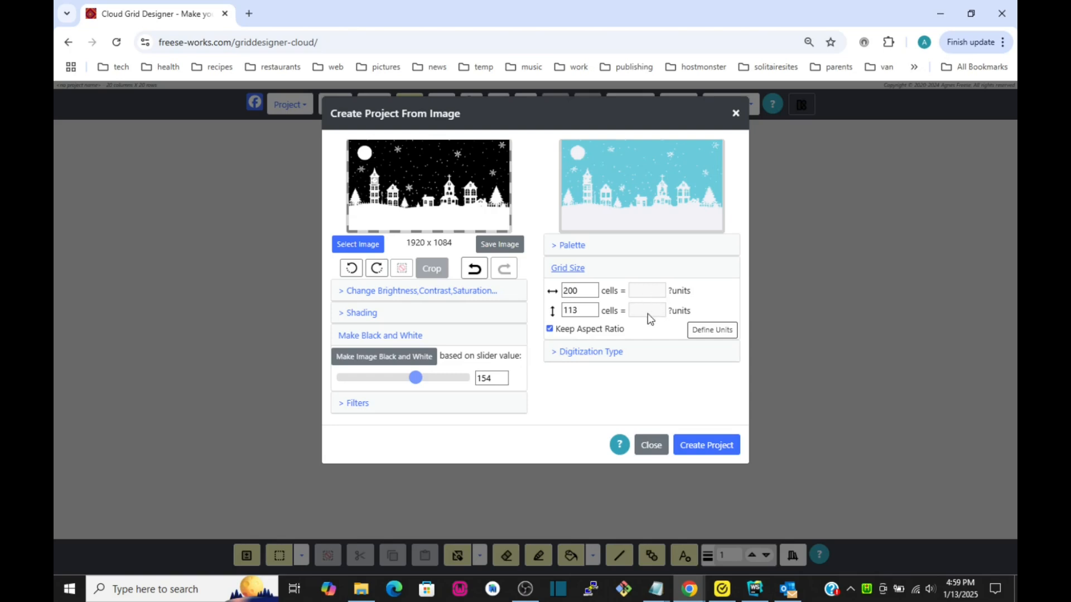
pyautogui.click(719, 332)
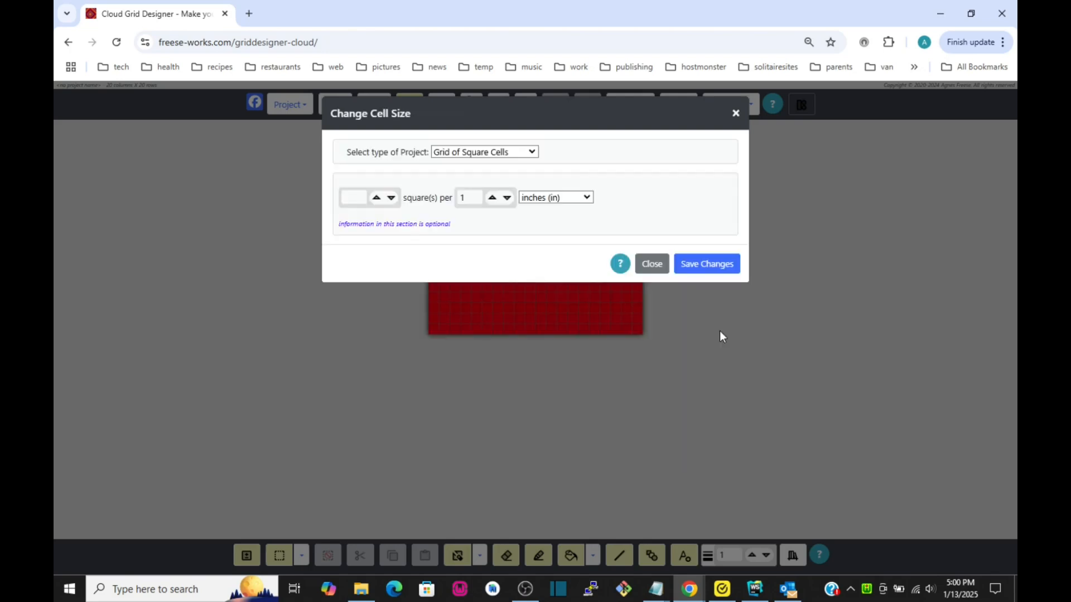
pyautogui.click(530, 153)
pyautogui.click(489, 168)
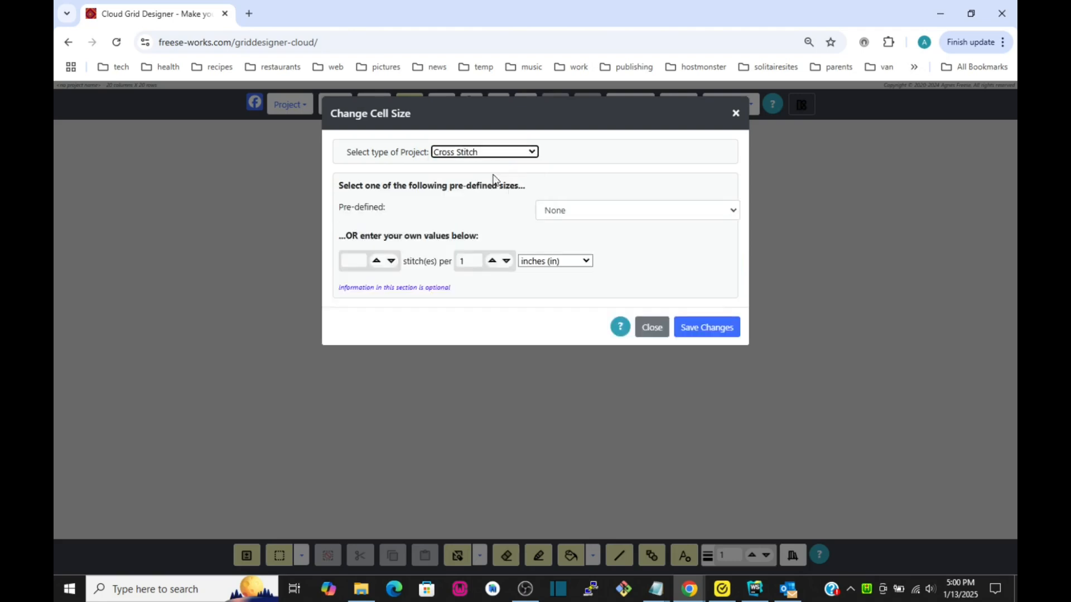
pyautogui.click(622, 210)
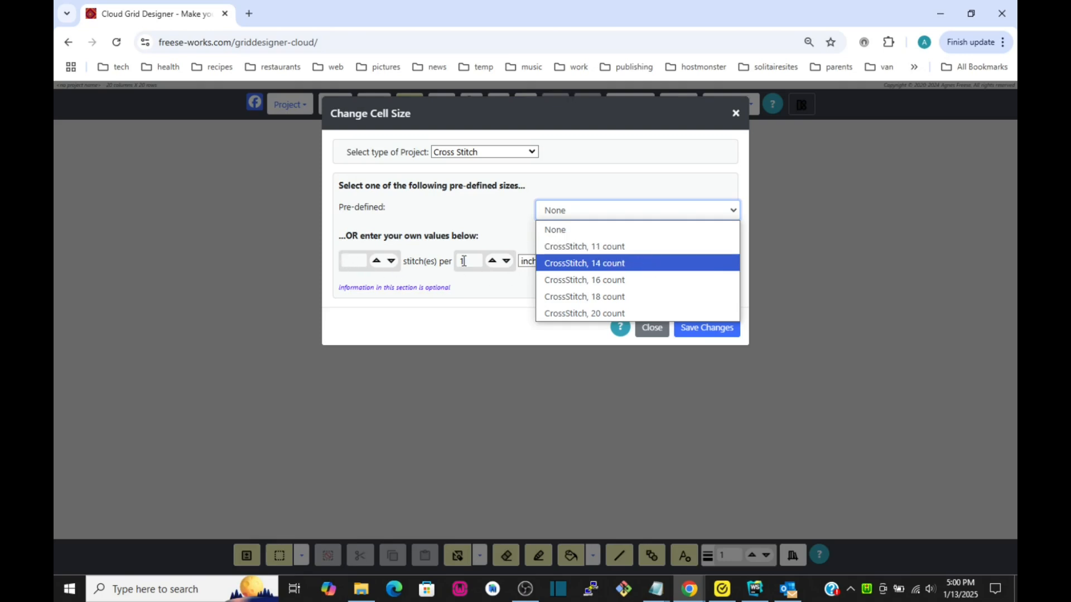
pyautogui.click(641, 266)
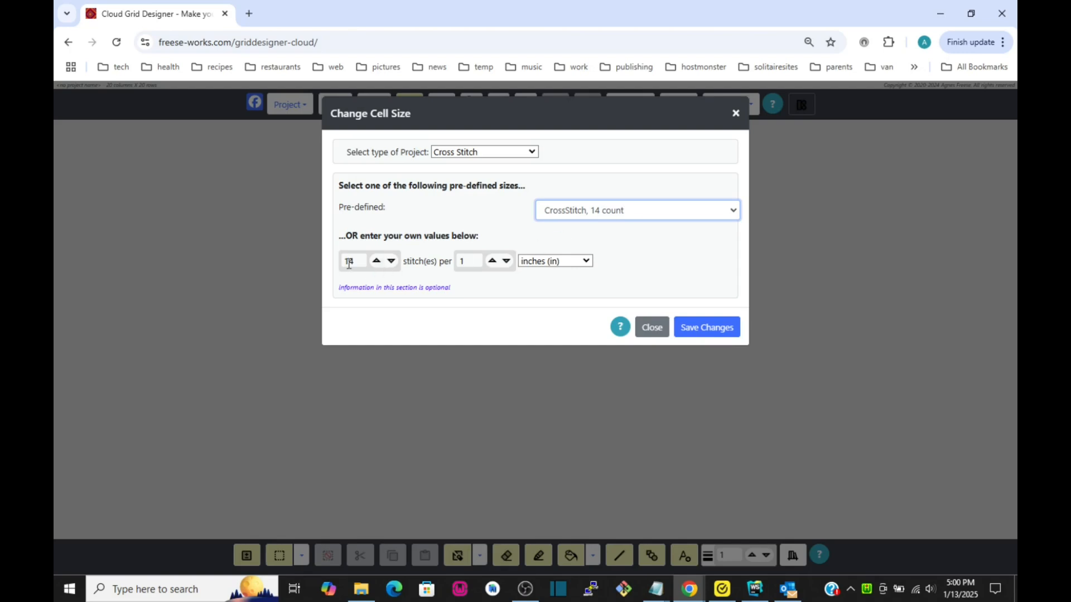
pyautogui.click(721, 334)
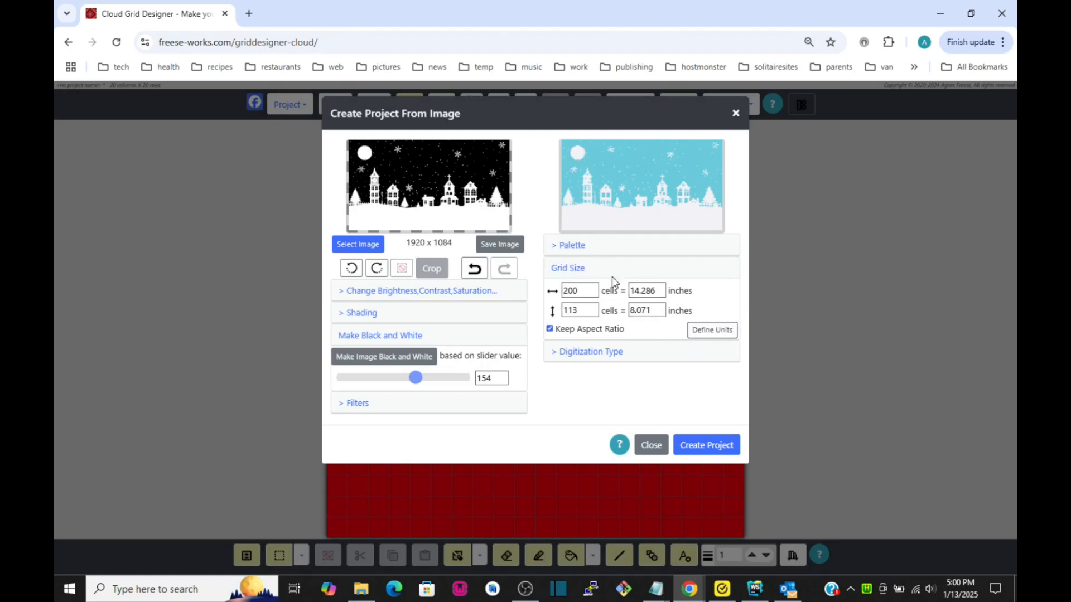
# Step: Set the grid width to 20 inches, keeping the aspect ratio
pyautogui.click(654, 290)
pyautogui.moveTo(658, 288); pyautogui.dragTo(627, 290)
pyautogui.write('20')
pyautogui.press('Return')
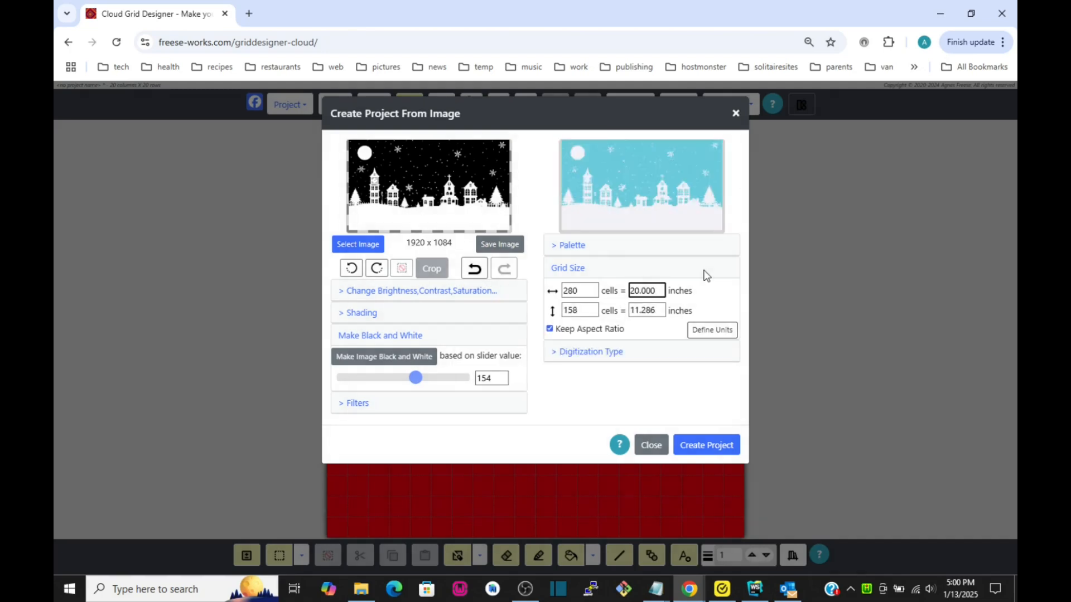
# Step: Create the project from the converted image and save it as houses
pyautogui.click(712, 438)
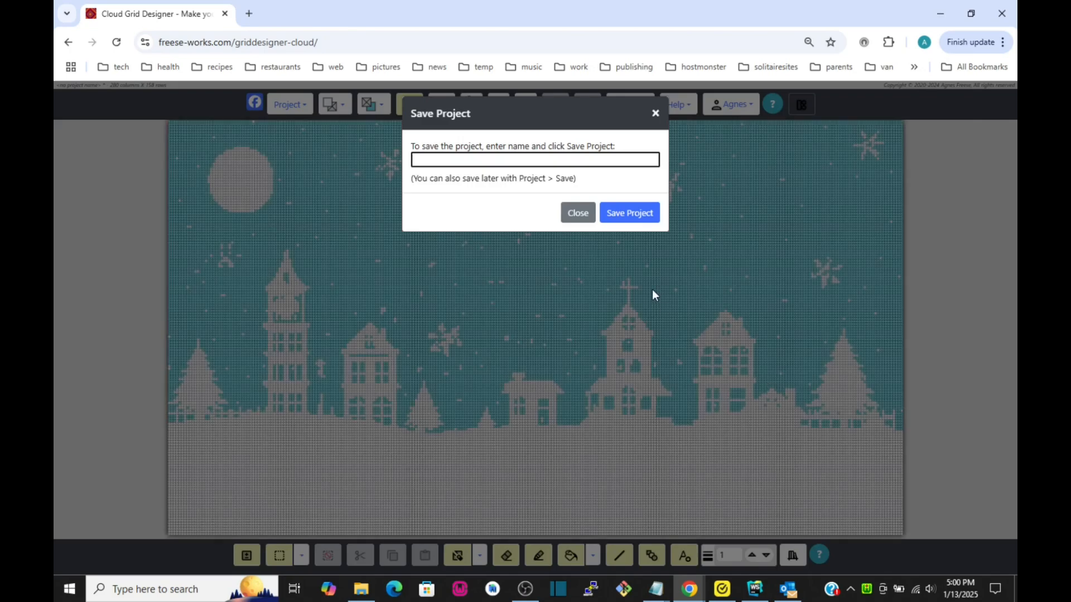
pyautogui.write('houses')
pyautogui.click(643, 217)
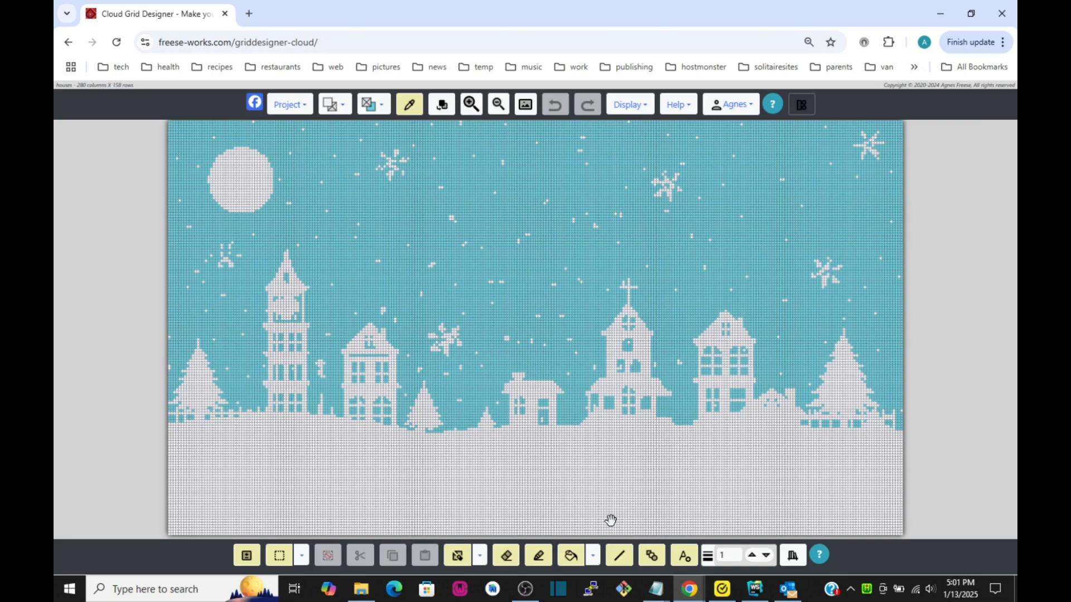
# Step: Apply Fill spatter with the turquoise color to the sky to clear small stray white specks
pyautogui.click(593, 556)
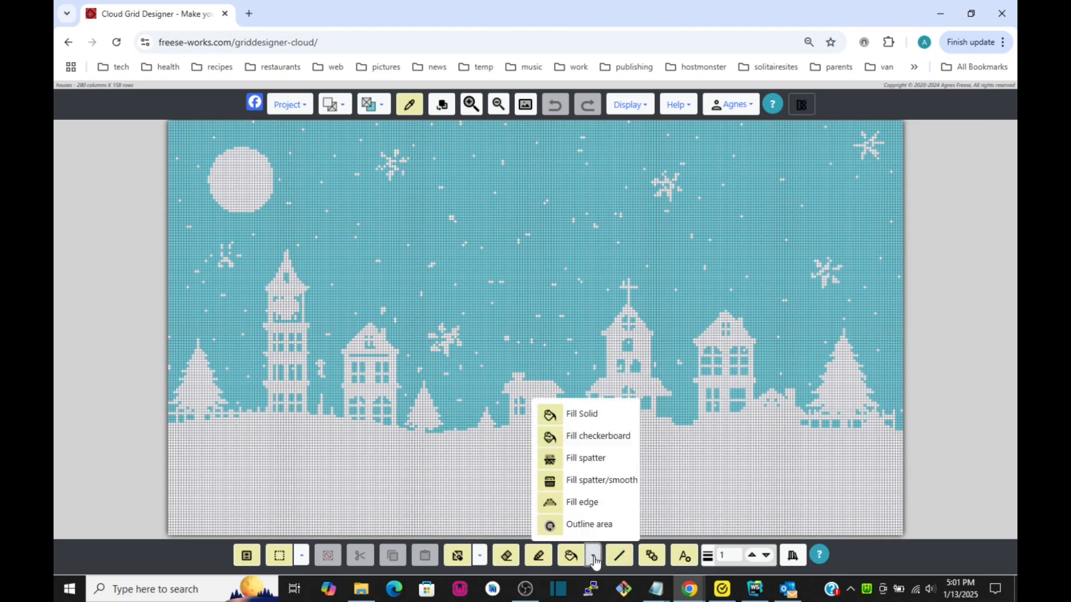
pyautogui.click(551, 464)
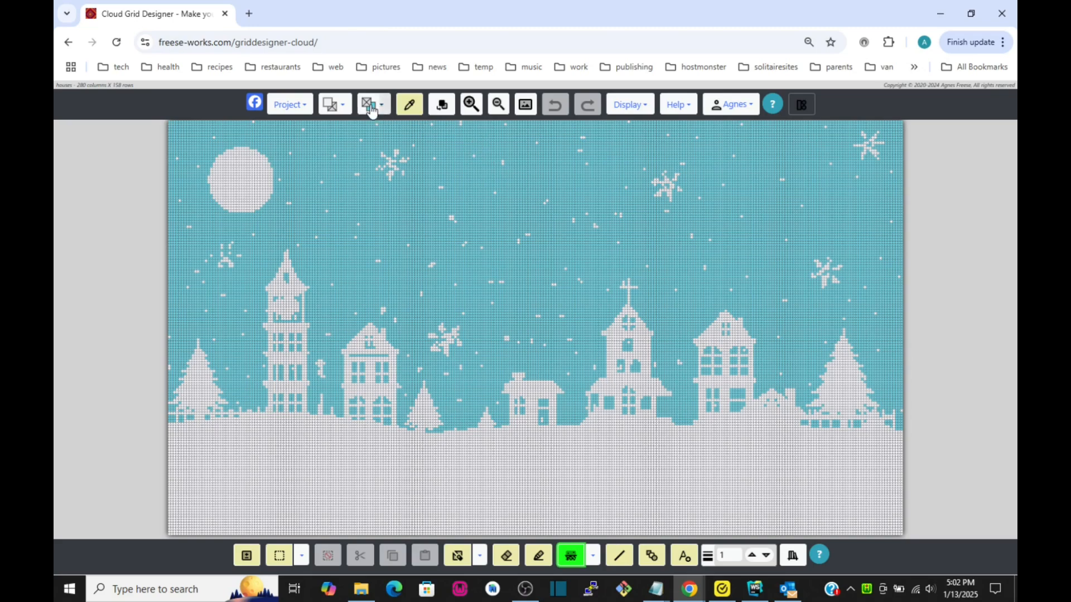
pyautogui.click(477, 167)
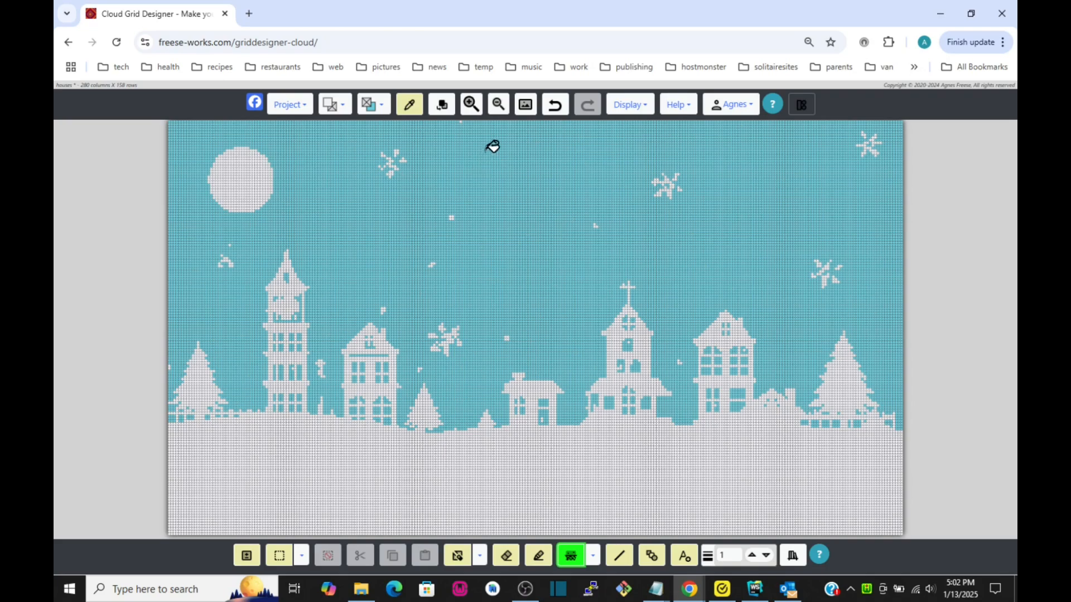
# Step: Undo the last spatter fill and set the foreground color to the turquoise already used in the pattern
pyautogui.click(556, 113)
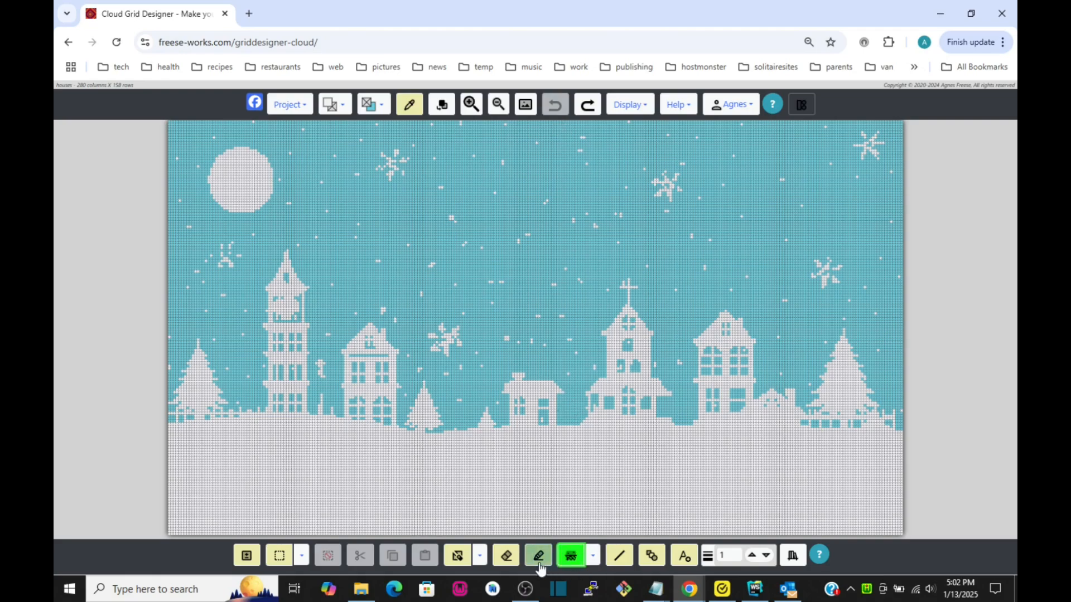
pyautogui.click(577, 559)
pyautogui.click(345, 106)
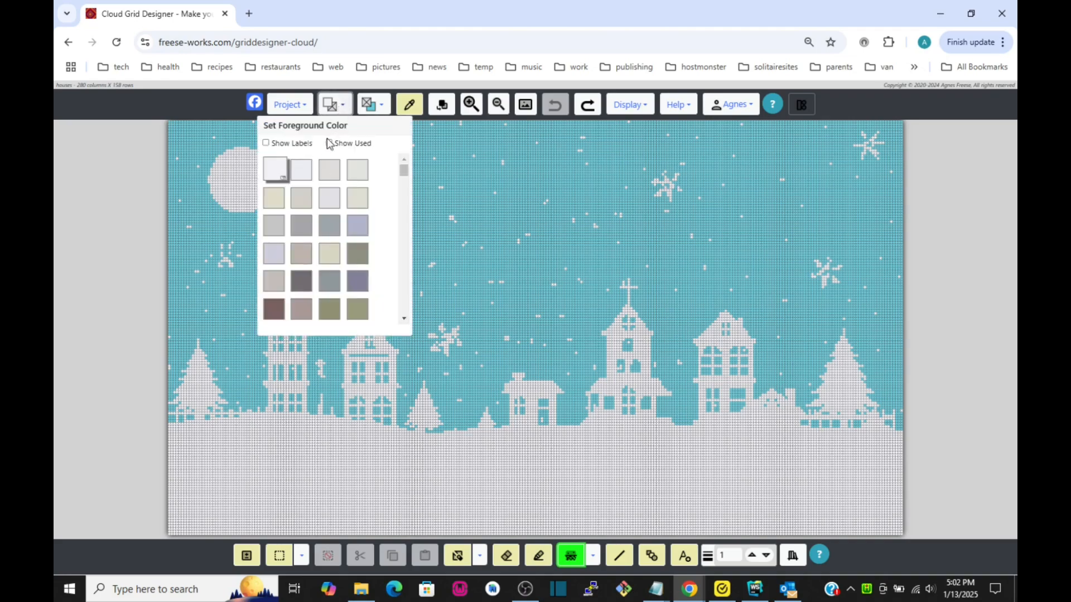
pyautogui.click(329, 143)
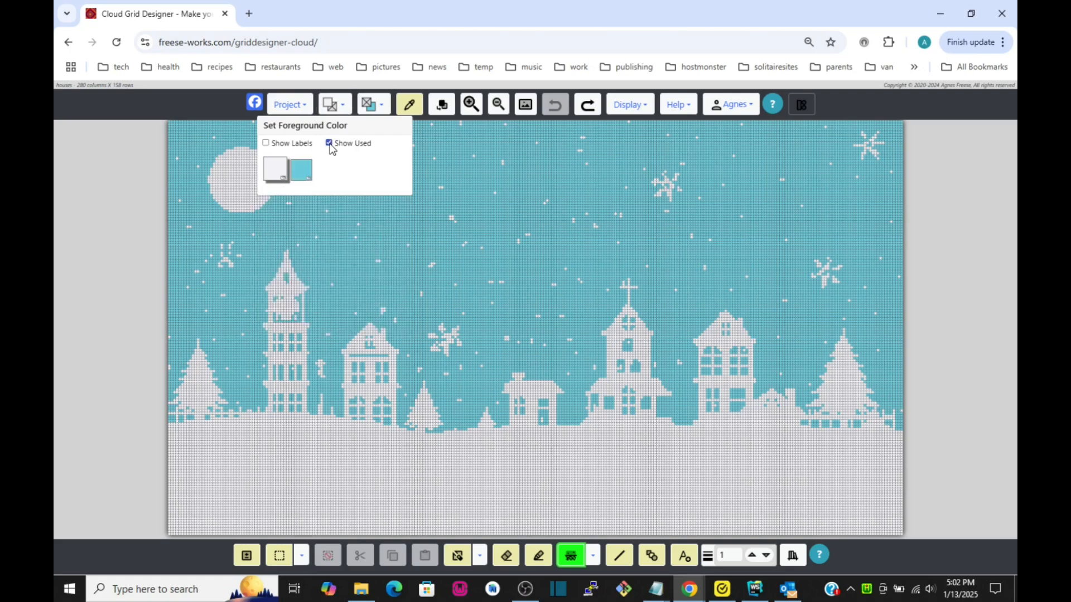
pyautogui.click(302, 170)
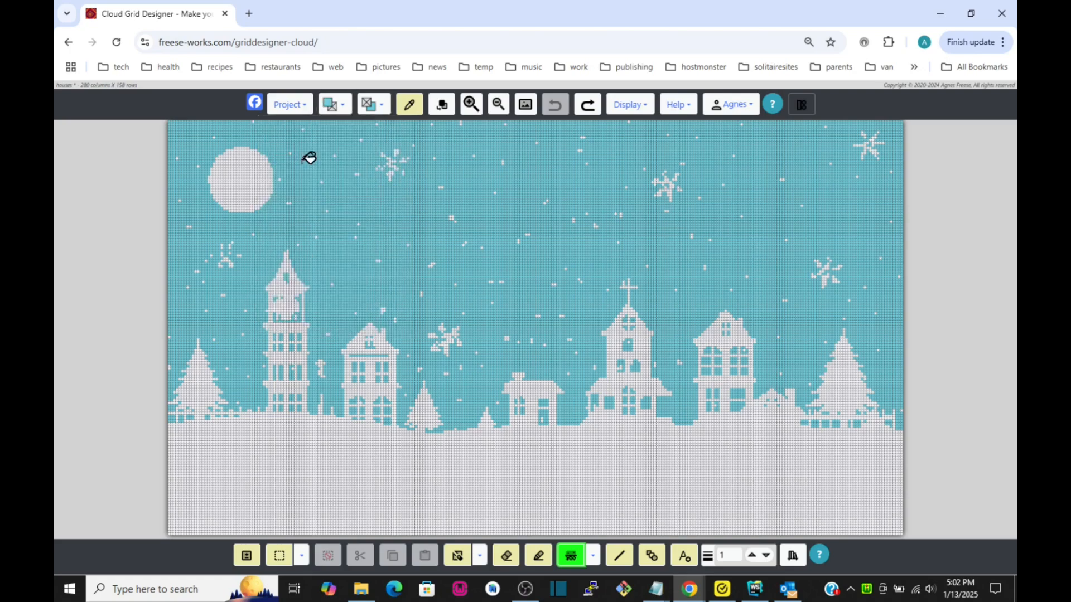
# Step: Set the background color to the used white and apply Fill spatter to the sky again
pyautogui.click(371, 105)
pyautogui.click(367, 143)
pyautogui.hotkey('ctrl', 'y')
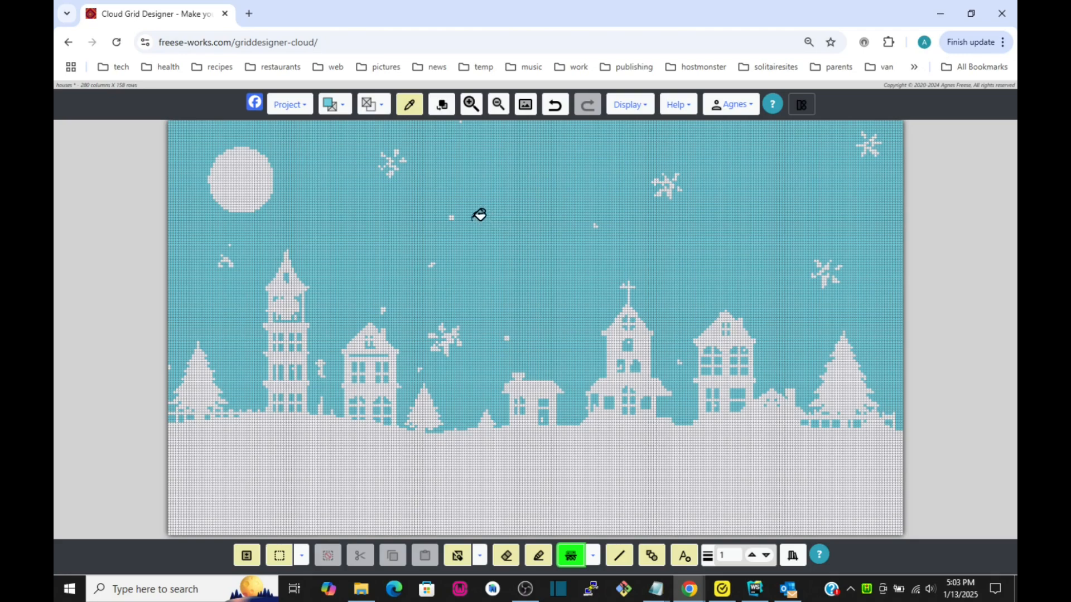
# Step: Paint over the snowflakes, remaining sky specks and the moon in turquoise using the freehand drawing tool at width 6
pyautogui.click(569, 560)
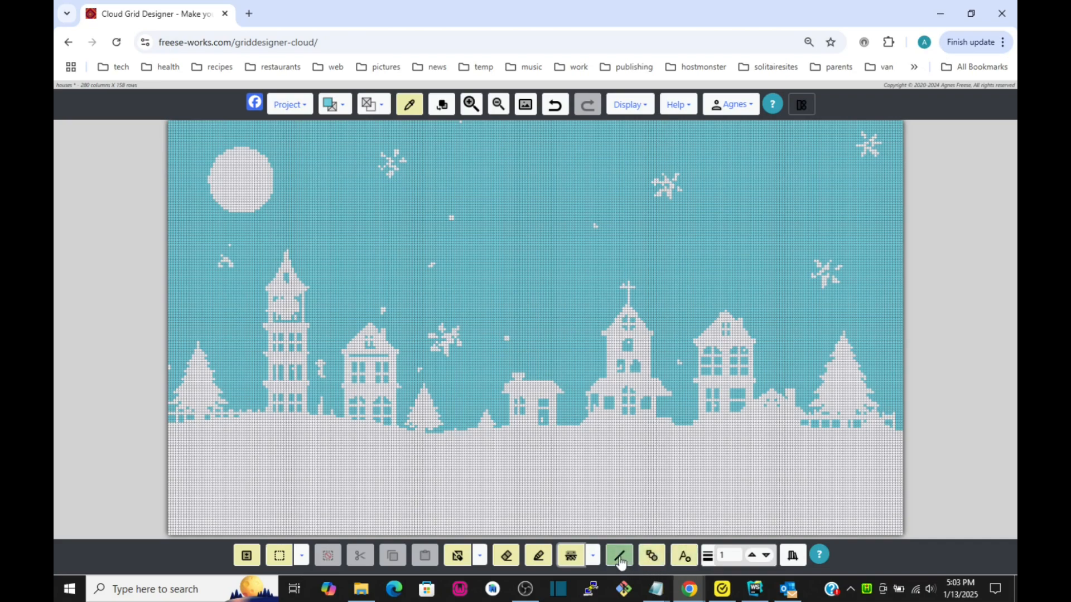
pyautogui.click(538, 555)
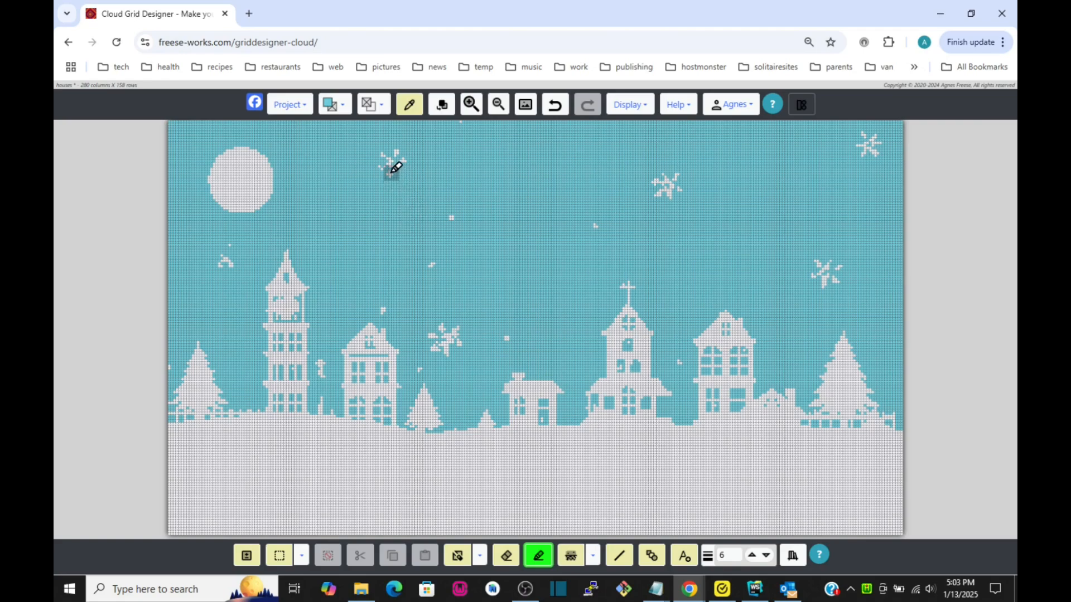
pyautogui.moveTo(395, 167)
pyautogui.mouseDown()
pyautogui.moveTo(383, 158)
pyautogui.moveTo(407, 150)
pyautogui.mouseUp()
pyautogui.moveTo(264, 224)
pyautogui.mouseDown()
pyautogui.moveTo(227, 256)
pyautogui.moveTo(256, 242)
pyautogui.moveTo(423, 260)
pyautogui.moveTo(475, 217)
pyautogui.moveTo(505, 322)
pyautogui.moveTo(546, 275)
pyautogui.moveTo(607, 234)
pyautogui.moveTo(430, 340)
pyautogui.moveTo(461, 346)
pyautogui.moveTo(423, 360)
pyautogui.moveTo(450, 347)
pyautogui.moveTo(580, 208)
pyautogui.moveTo(679, 174)
pyautogui.moveTo(663, 195)
pyautogui.moveTo(846, 270)
pyautogui.moveTo(661, 190)
pyautogui.moveTo(832, 176)
pyautogui.moveTo(880, 143)
pyautogui.moveTo(865, 131)
pyautogui.moveTo(739, 251)
pyautogui.moveTo(684, 356)
pyautogui.moveTo(682, 232)
pyautogui.moveTo(370, 327)
pyautogui.moveTo(323, 354)
pyautogui.moveTo(329, 377)
pyautogui.mouseUp()
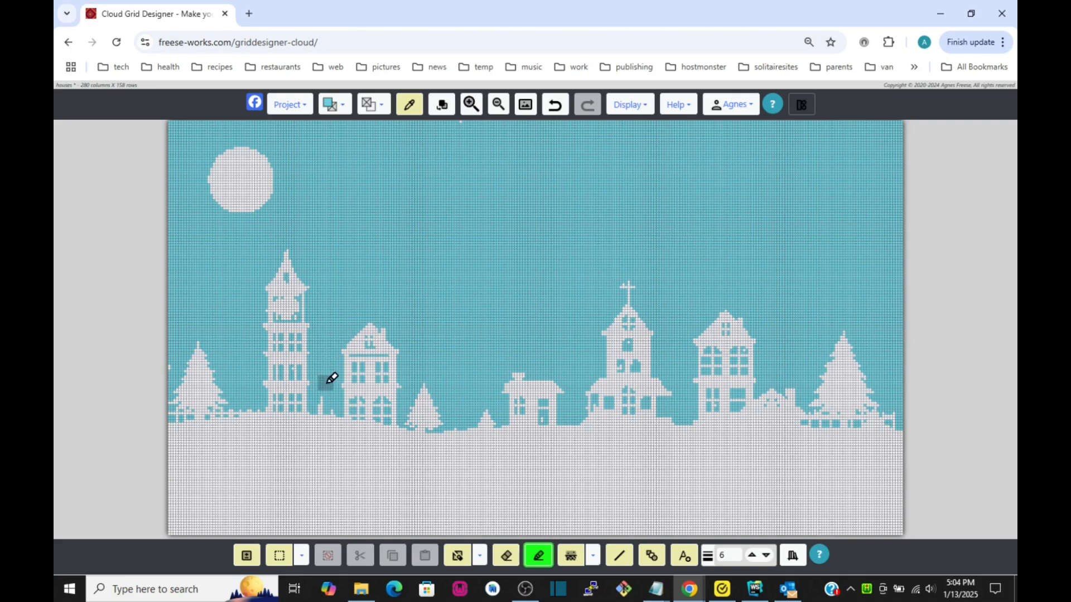
pyautogui.moveTo(185, 353)
pyautogui.mouseDown()
pyautogui.moveTo(176, 359)
pyautogui.moveTo(188, 354)
pyautogui.mouseUp()
pyautogui.moveTo(282, 148)
pyautogui.mouseDown()
pyautogui.moveTo(204, 154)
pyautogui.moveTo(282, 171)
pyautogui.moveTo(211, 174)
pyautogui.moveTo(278, 191)
pyautogui.moveTo(217, 199)
pyautogui.moveTo(269, 204)
pyautogui.moveTo(236, 206)
pyautogui.mouseUp()
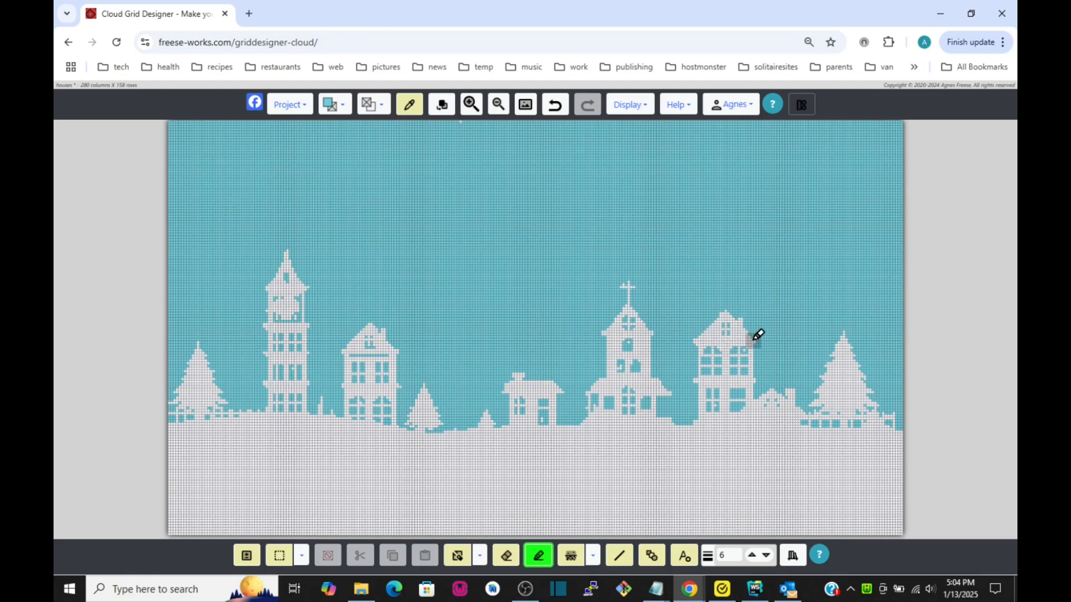
# Step: Search the pattern library for snow and select the lacy snowflake (8 x 8) to preview it on the background color
pyautogui.click(793, 556)
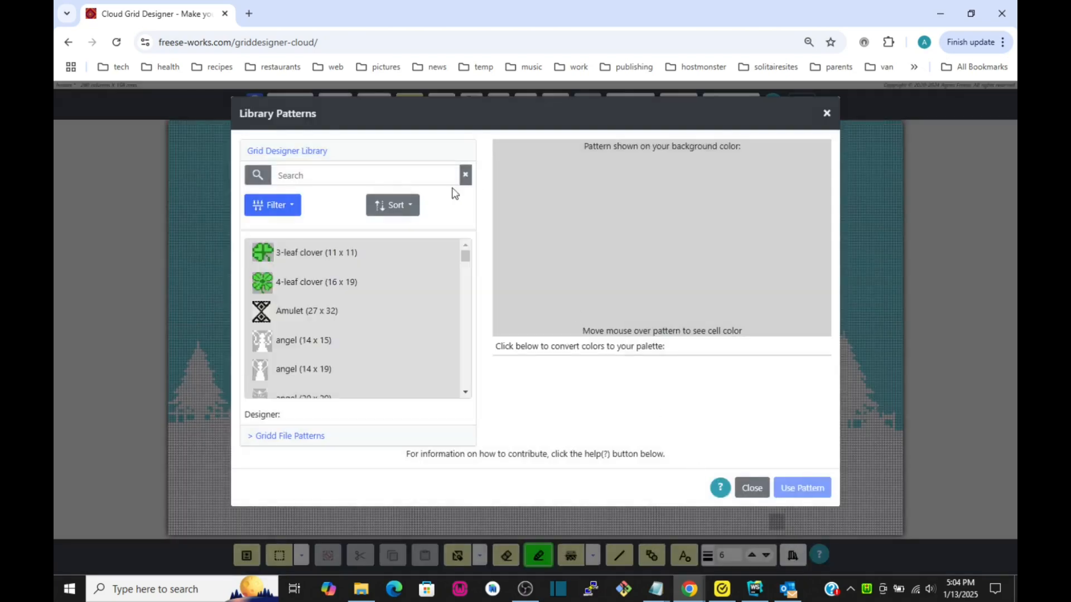
pyautogui.click(317, 175)
pyautogui.write('snow')
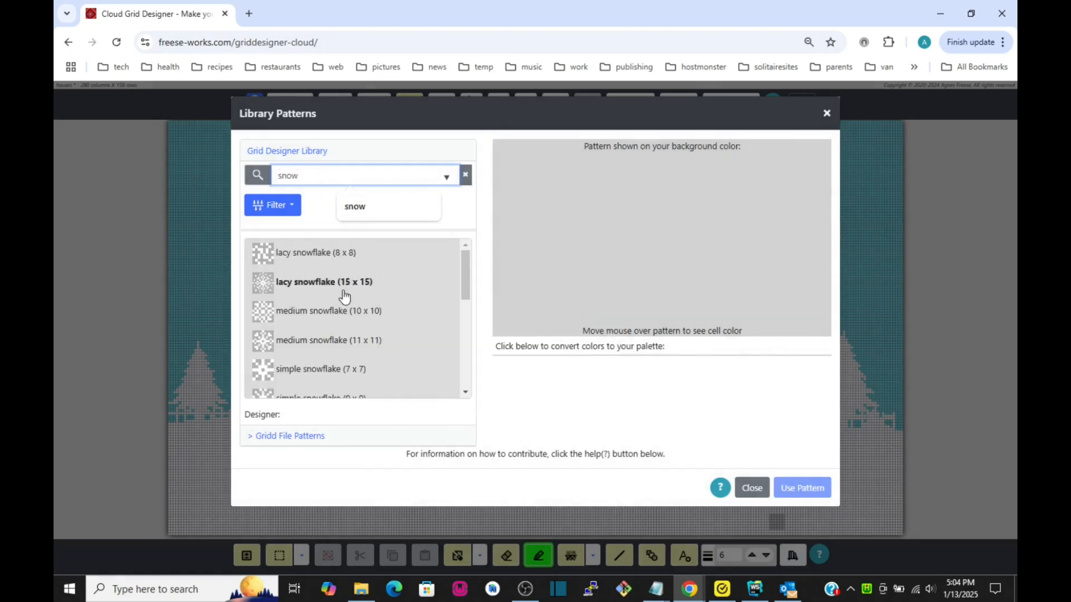
pyautogui.click(310, 258)
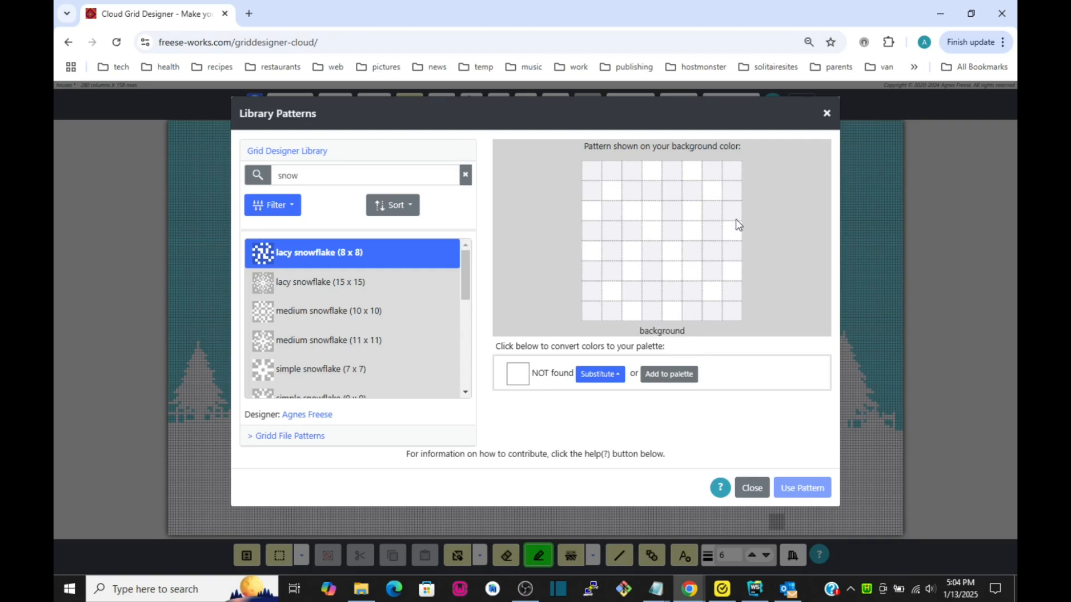
pyautogui.click(753, 488)
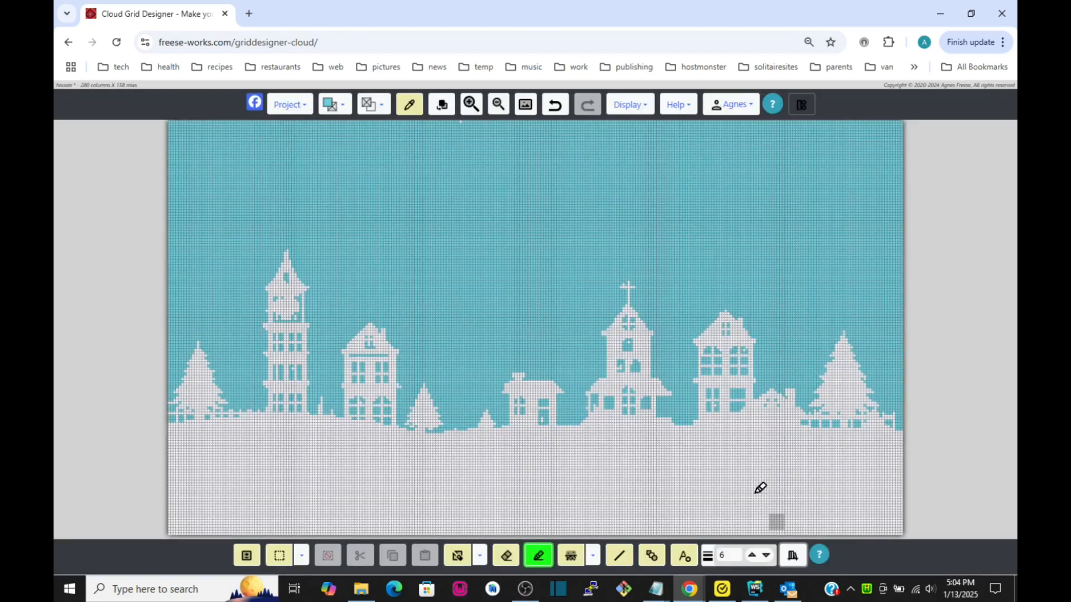
# Step: Set the background color to the used turquoise
pyautogui.click(387, 110)
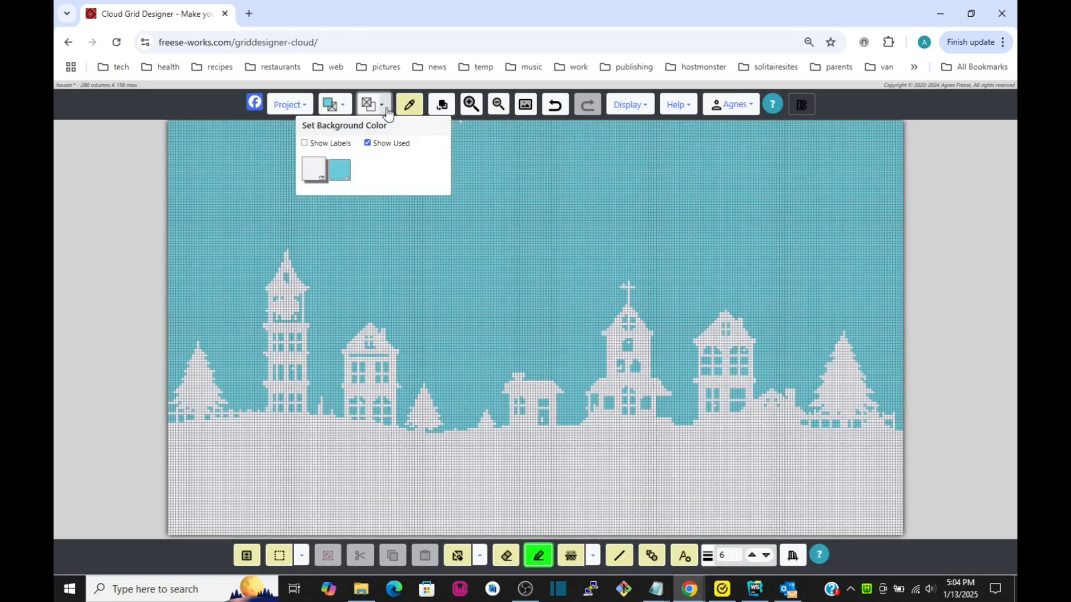
pyautogui.click(340, 169)
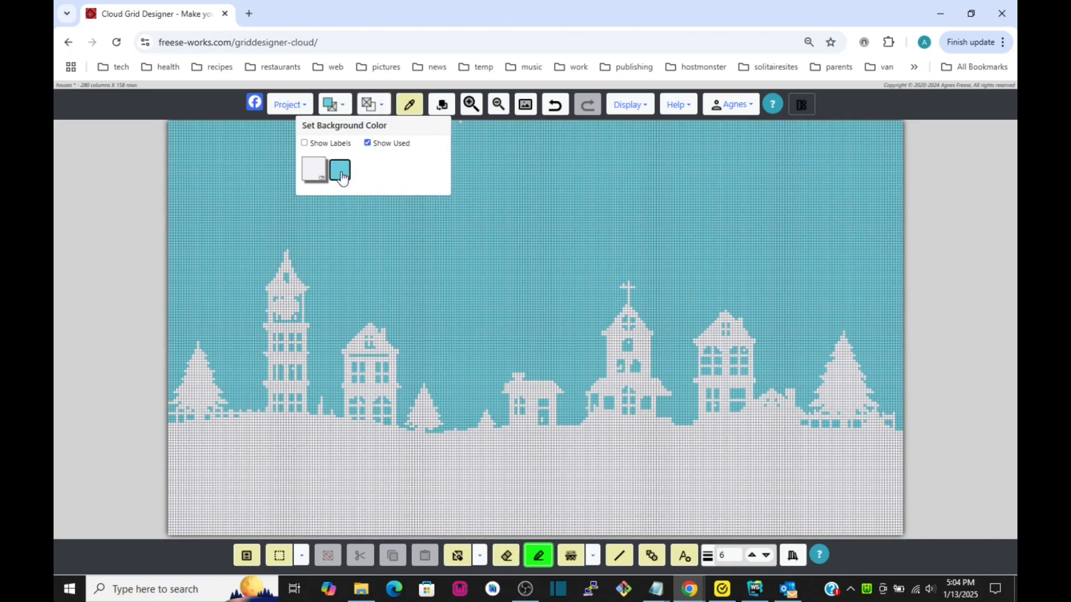
pyautogui.click(410, 170)
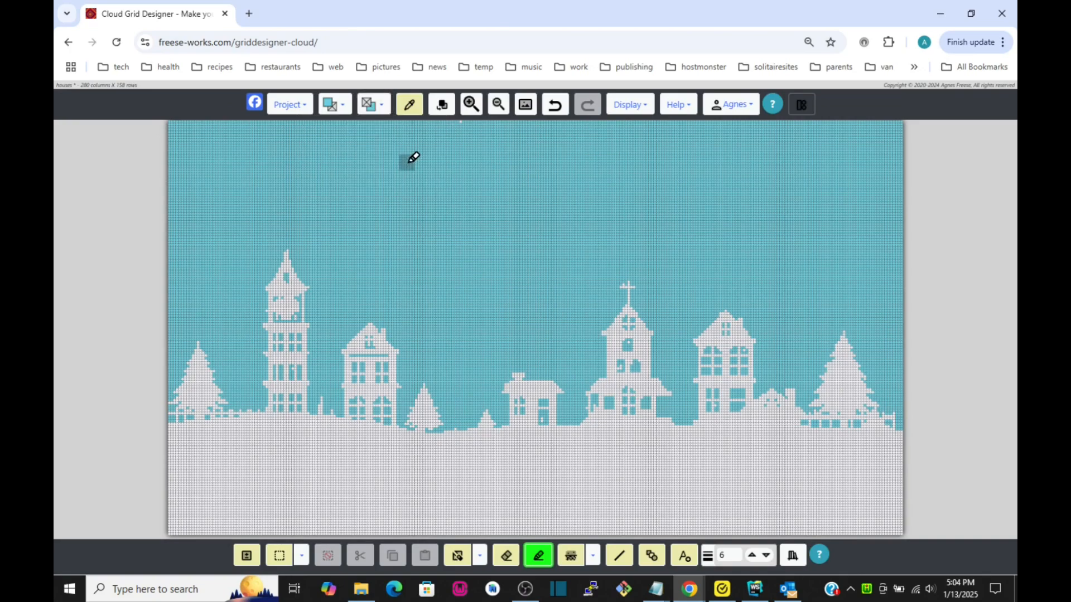
# Step: Substitute the lacy snowflake's white with the project's used white and place the library pattern on the grid
pyautogui.click(793, 555)
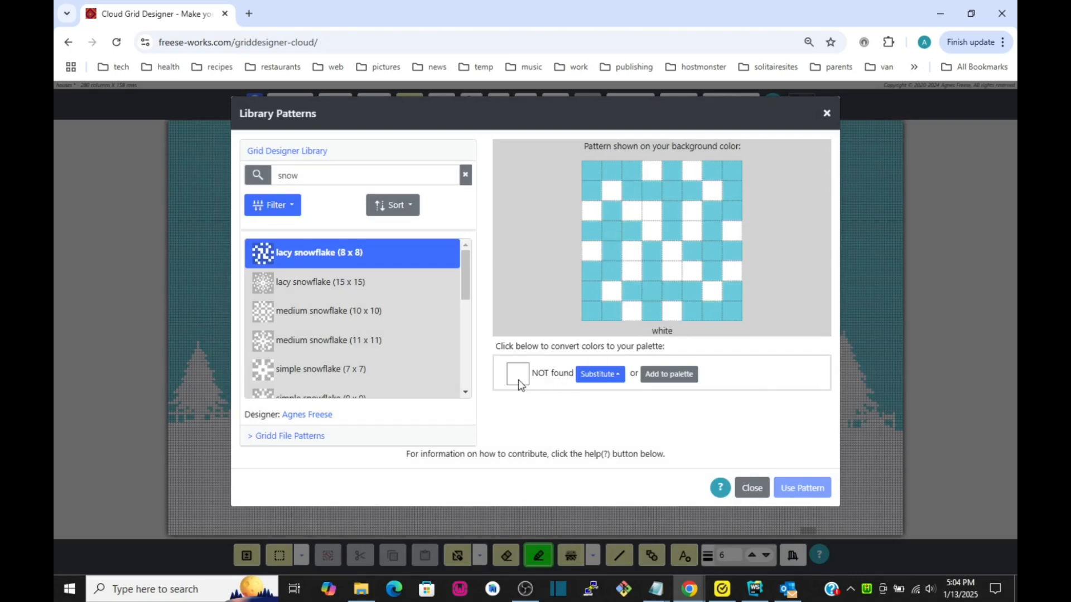
pyautogui.click(597, 374)
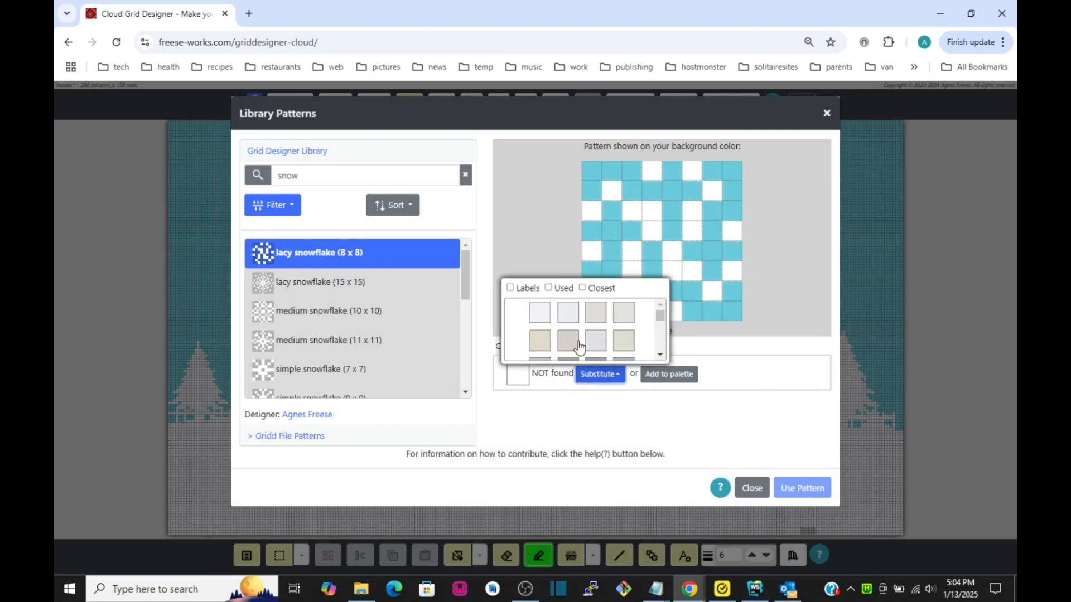
pyautogui.click(549, 288)
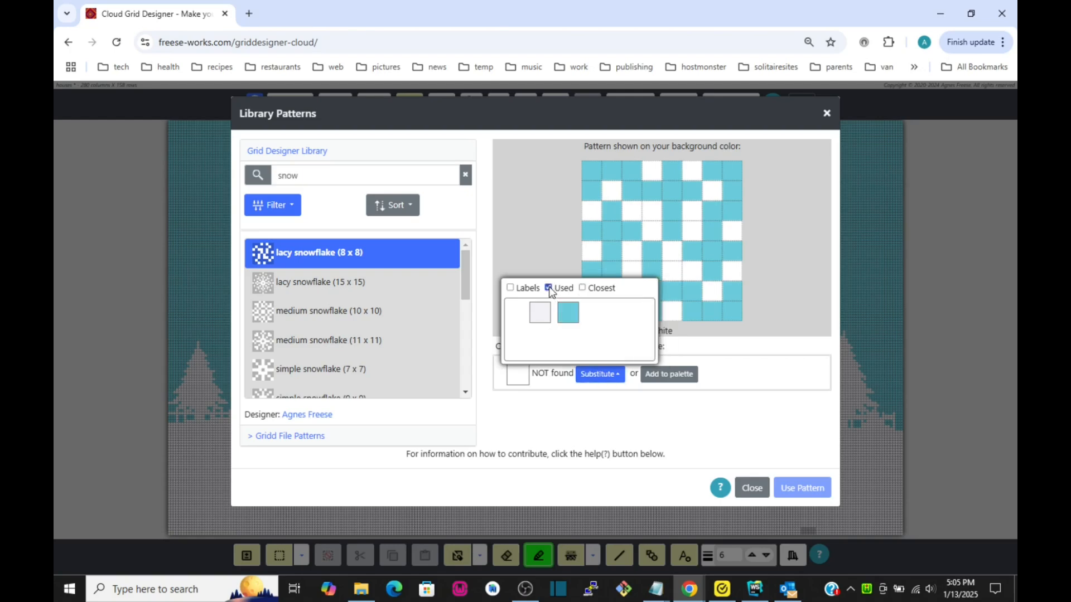
pyautogui.click(540, 316)
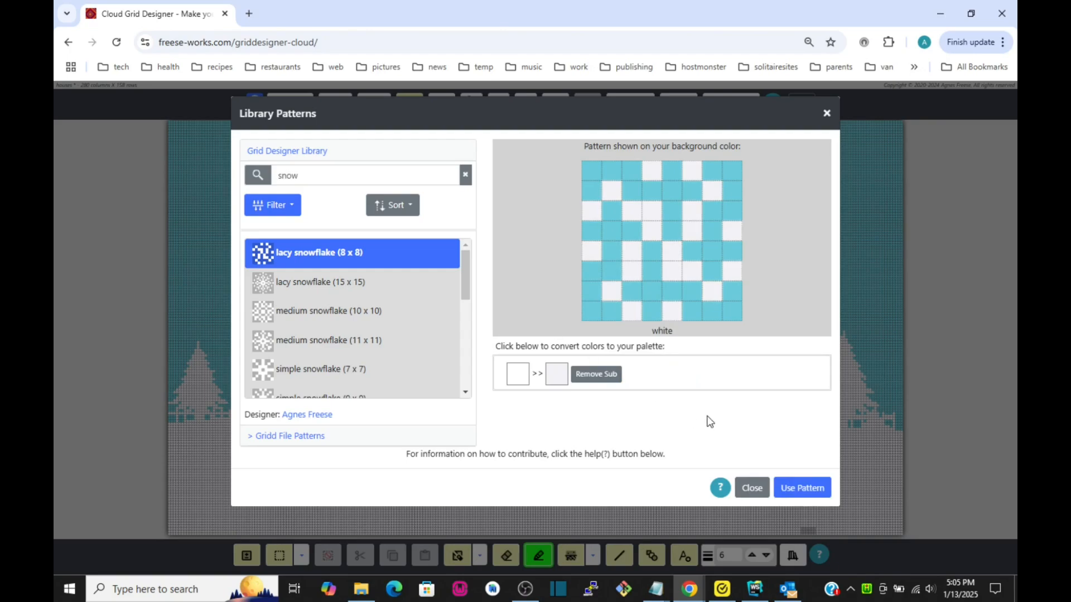
pyautogui.click(803, 489)
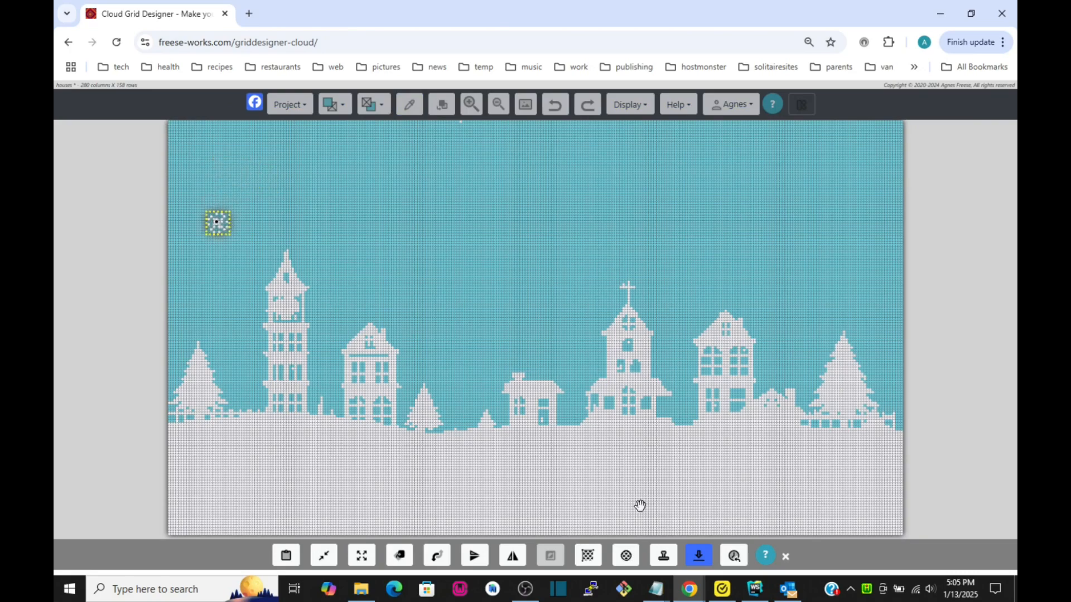
# Step: Stamp three copies of the lacy snowflake across the sky above the left houses and move the floating pattern to the upper middle sky
pyautogui.click(667, 558)
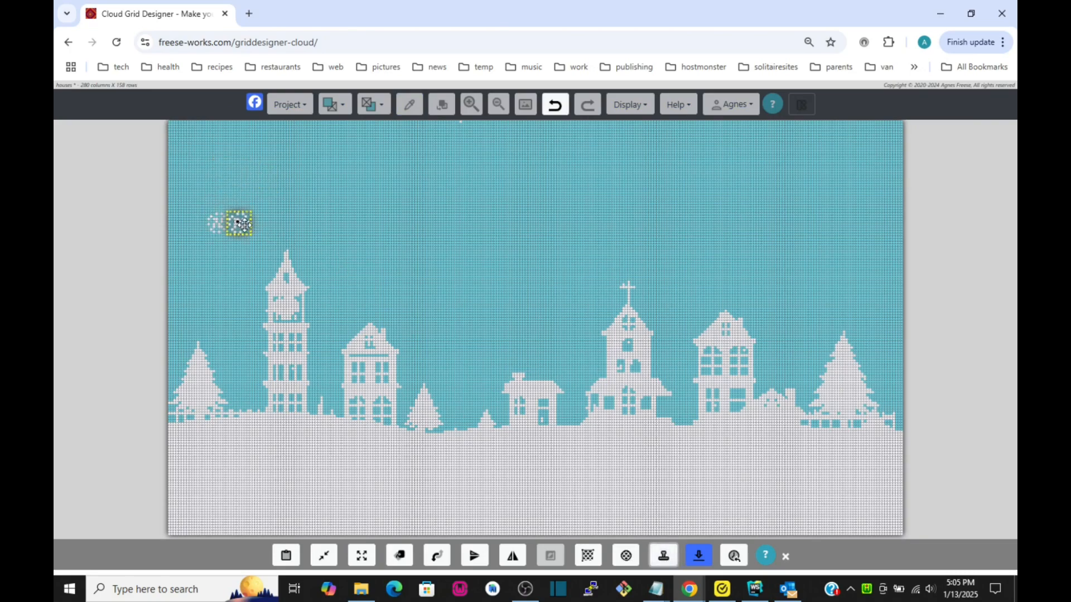
pyautogui.click(304, 169)
pyautogui.moveTo(322, 166); pyautogui.dragTo(403, 227)
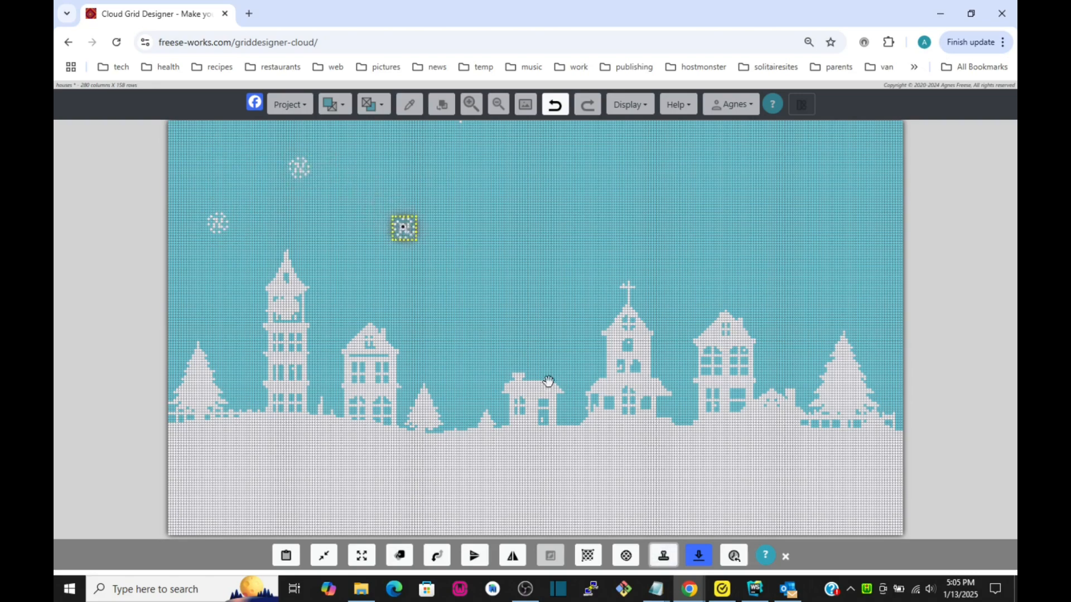
pyautogui.click(663, 557)
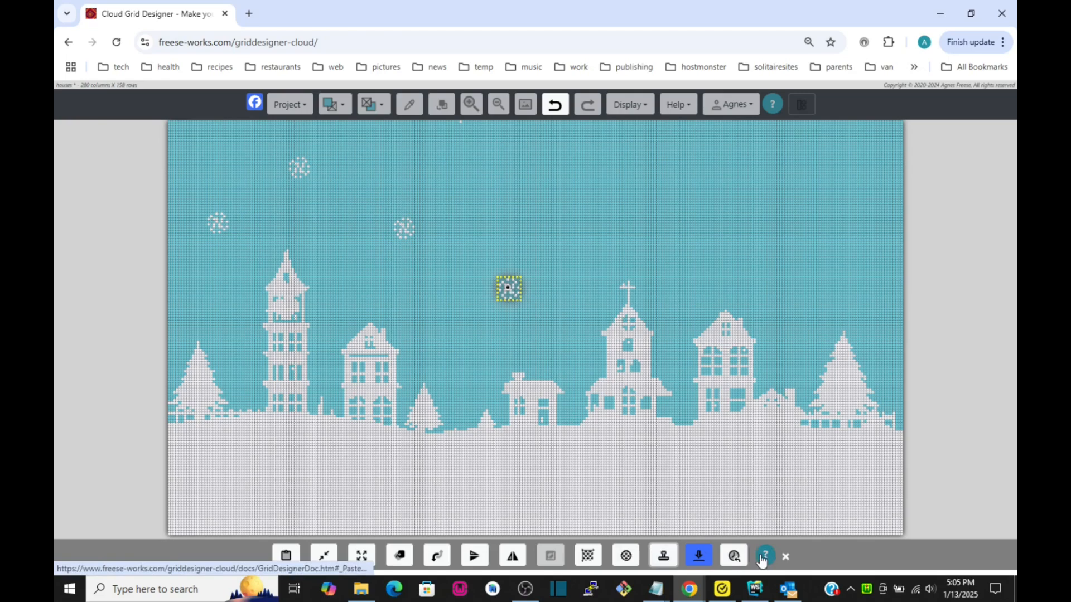
pyautogui.moveTo(514, 290); pyautogui.dragTo(540, 181)
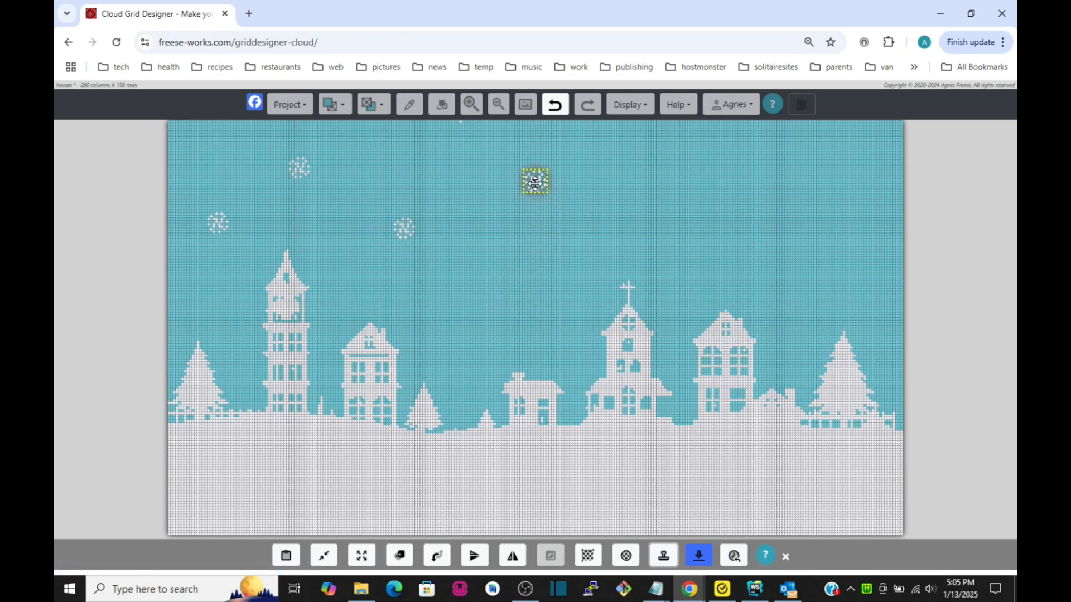